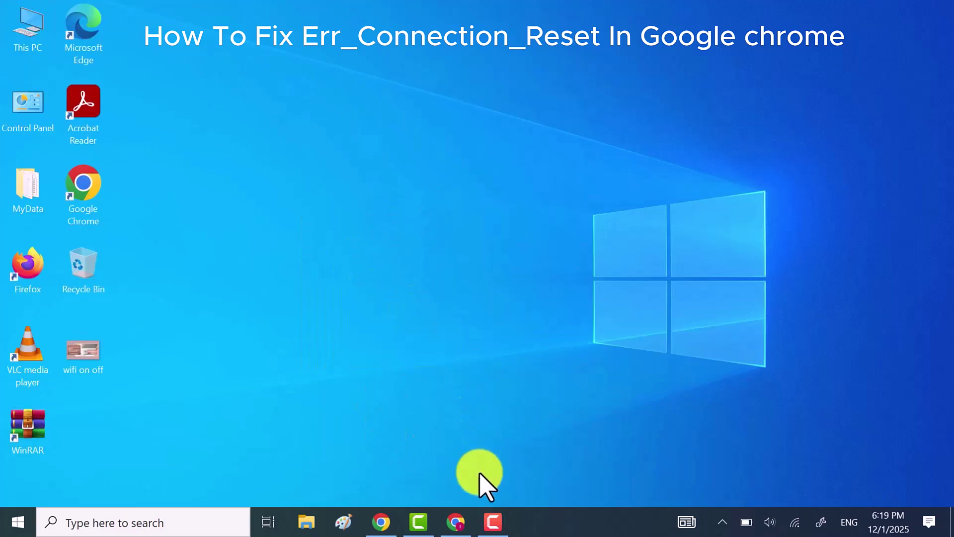
Step: Reload tumblr.com in Chrome and confirm it still shows ERR_CONNECTION_RESET
{"action": "left_click", "coordinate": [458, 522]}
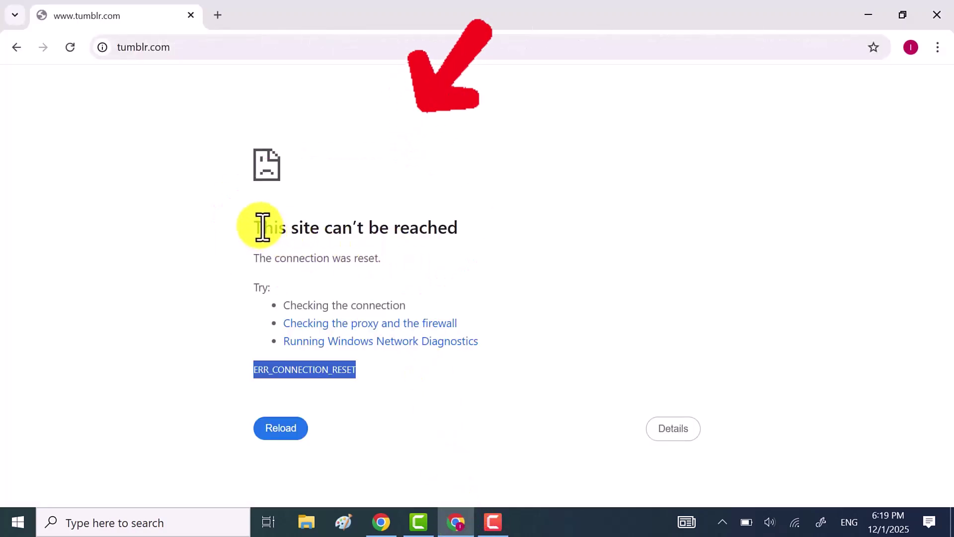
{"action": "left_click_drag", "start_coordinate": [254, 233], "coordinate": [442, 252]}
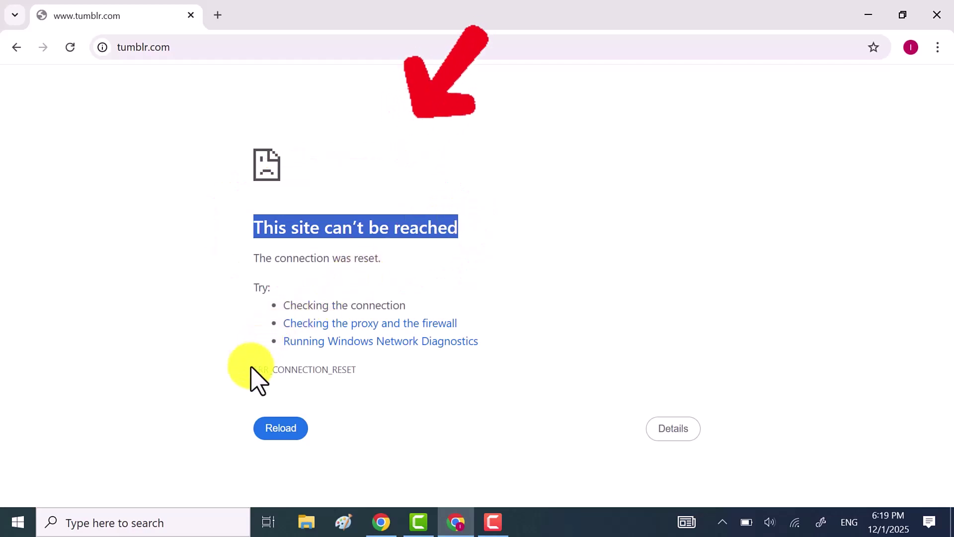
{"action": "left_click_drag", "start_coordinate": [252, 370], "coordinate": [405, 383]}
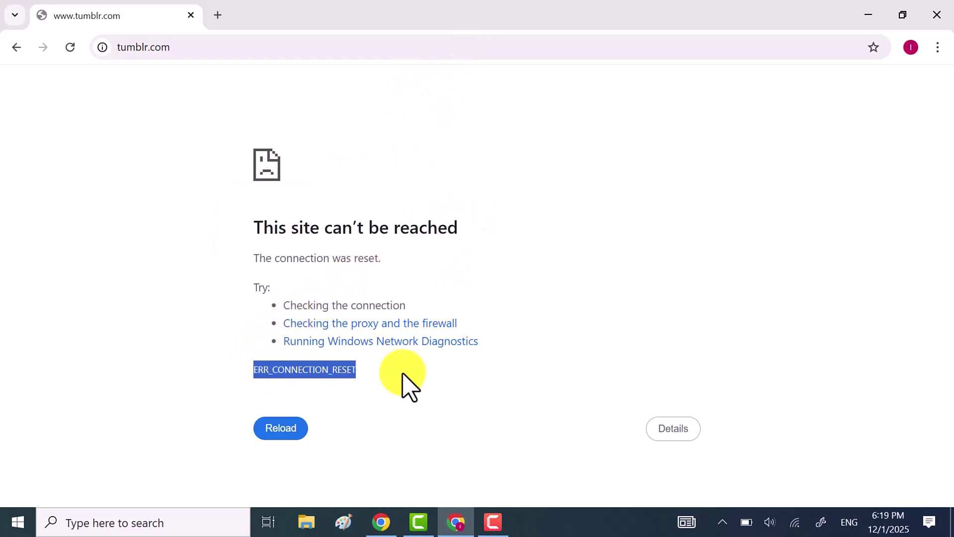
{"action": "left_click", "coordinate": [69, 47]}
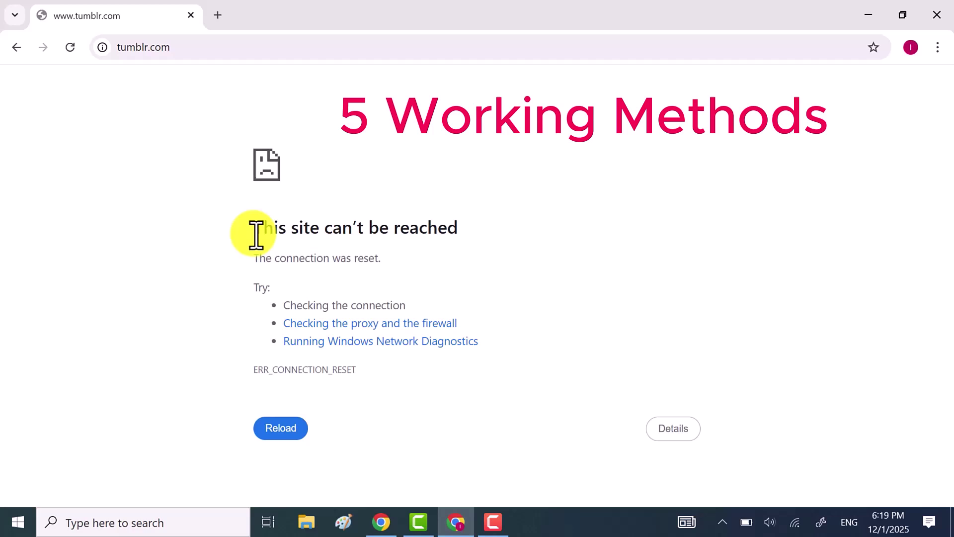
{"action": "left_click_drag", "start_coordinate": [256, 233], "coordinate": [482, 241]}
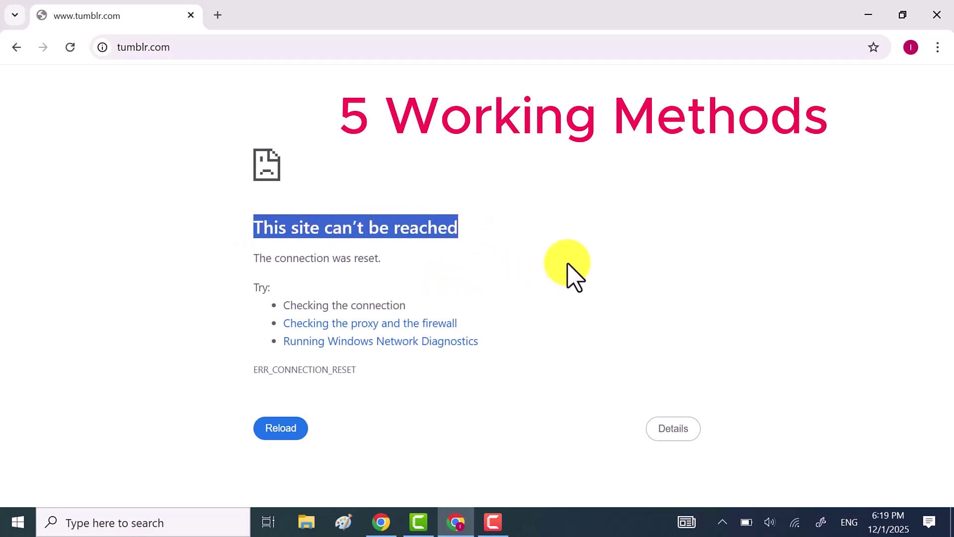
Step: Minimise Chrome and refresh the desktop twice
{"action": "left_click", "coordinate": [870, 14]}
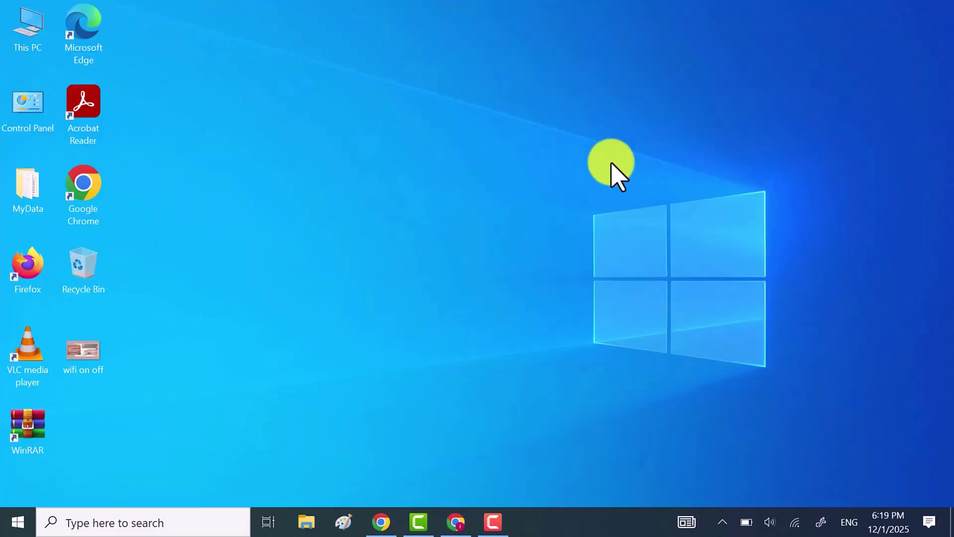
{"action": "right_click", "coordinate": [342, 184]}
{"action": "left_click", "coordinate": [387, 232]}
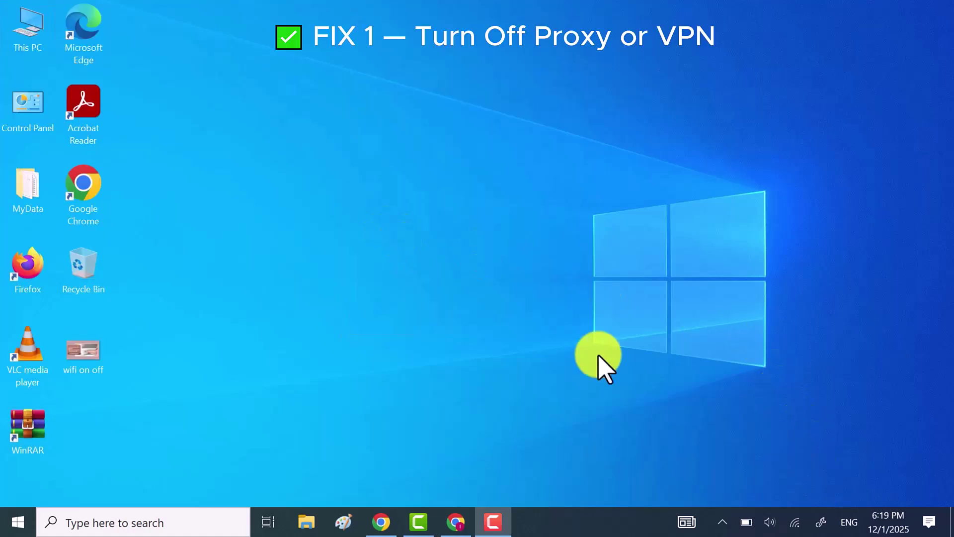
{"action": "right_click", "coordinate": [449, 230]}
{"action": "left_click", "coordinate": [352, 274]}
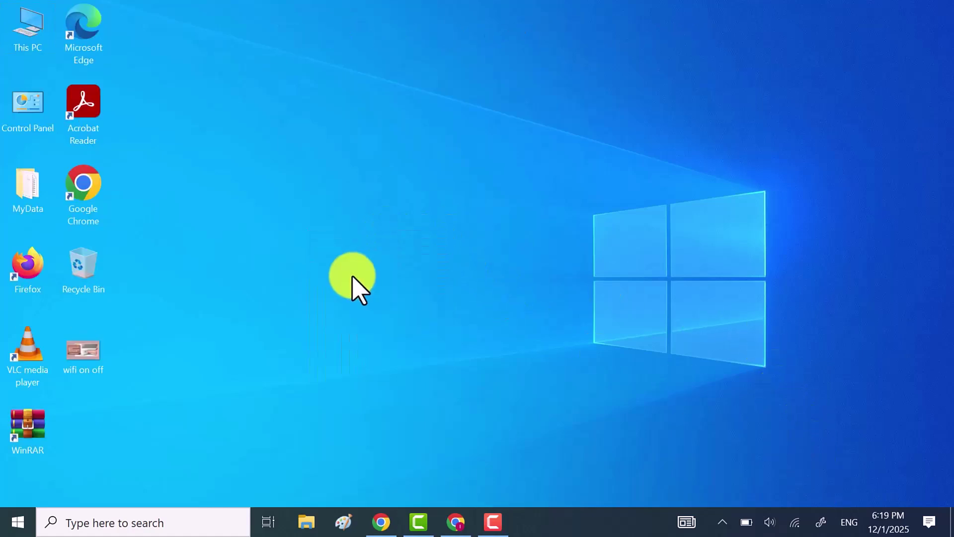
Step: Turn Use a proxy server Off under Manual proxy setup in Network & Internet > Proxy
{"action": "left_click", "coordinate": [18, 522]}
{"action": "left_click", "coordinate": [122, 464]}
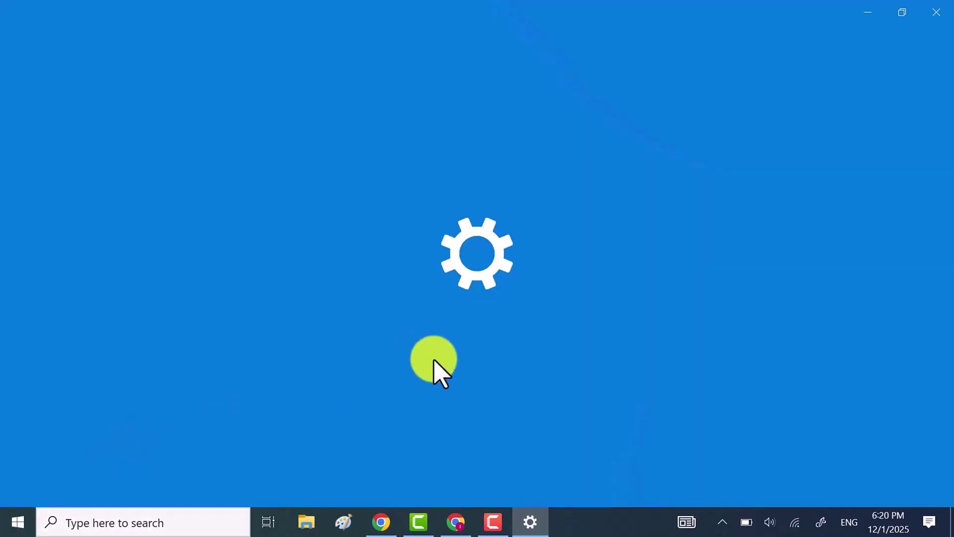
{"action": "left_click", "coordinate": [795, 261]}
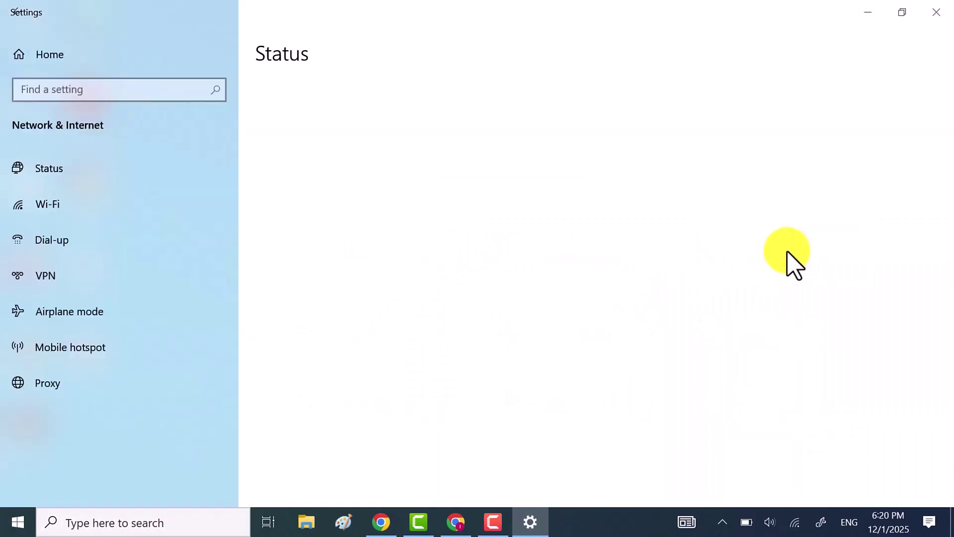
{"action": "left_click", "coordinate": [92, 383]}
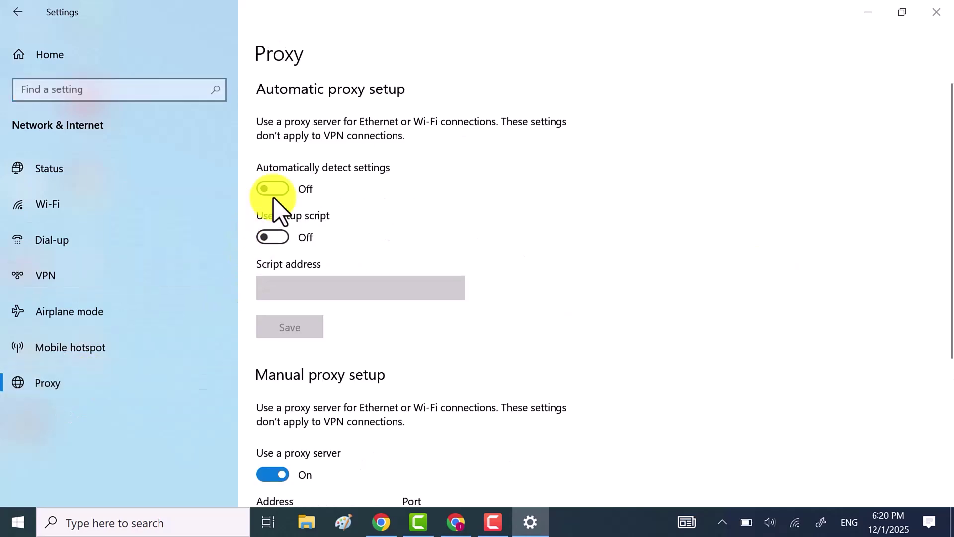
{"action": "scroll", "coordinate": [377, 228], "scroll_direction": "down", "scroll_amount": 5}
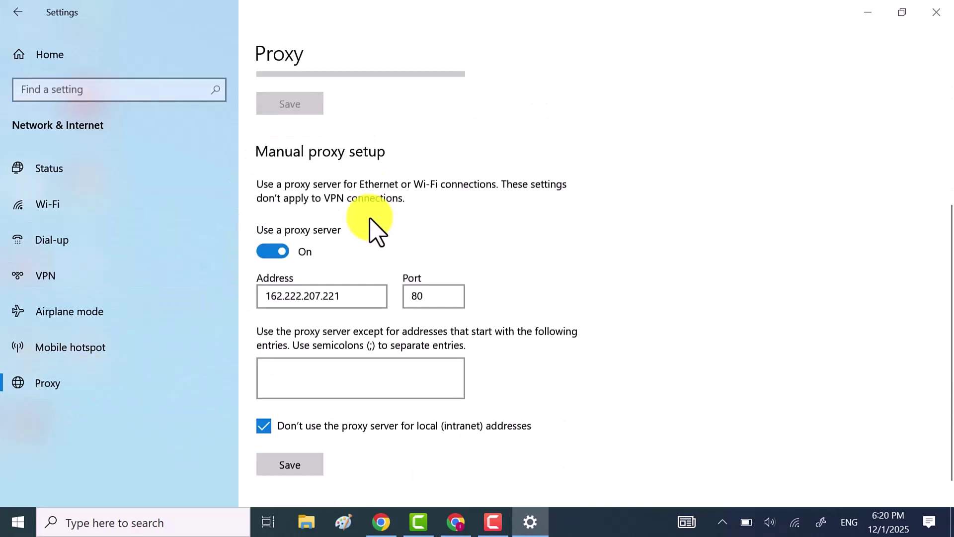
{"action": "left_click", "coordinate": [272, 247]}
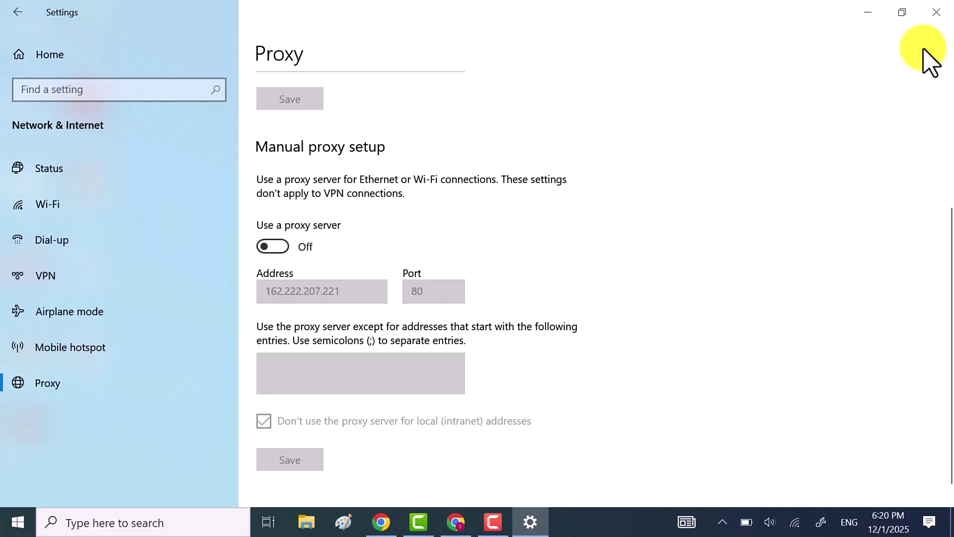
Step: Close Settings and launch Internet Properties with inetcpl.cpl from the Run box
{"action": "left_click", "coordinate": [933, 14]}
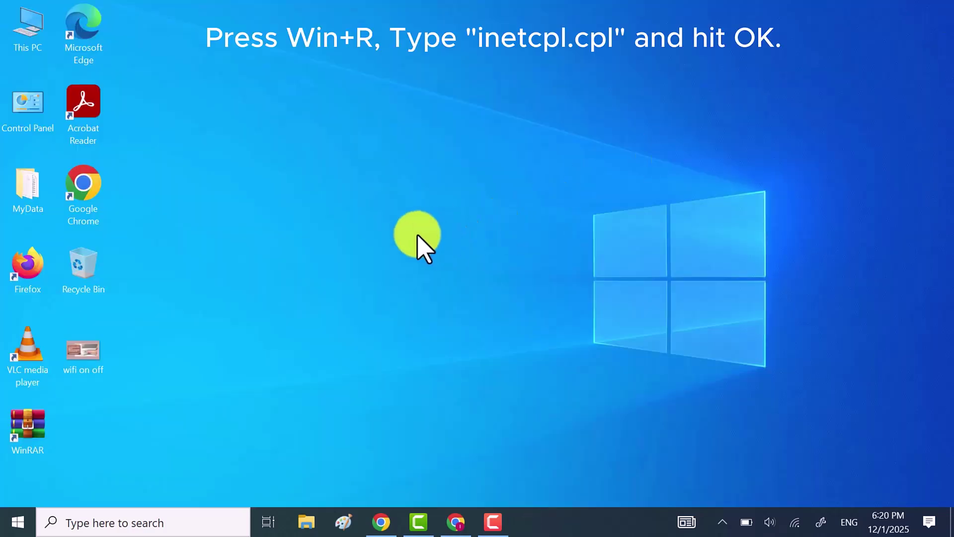
{"action": "key", "text": "super+r"}
{"action": "left_click_drag", "start_coordinate": [226, 347], "coordinate": [417, 251]}
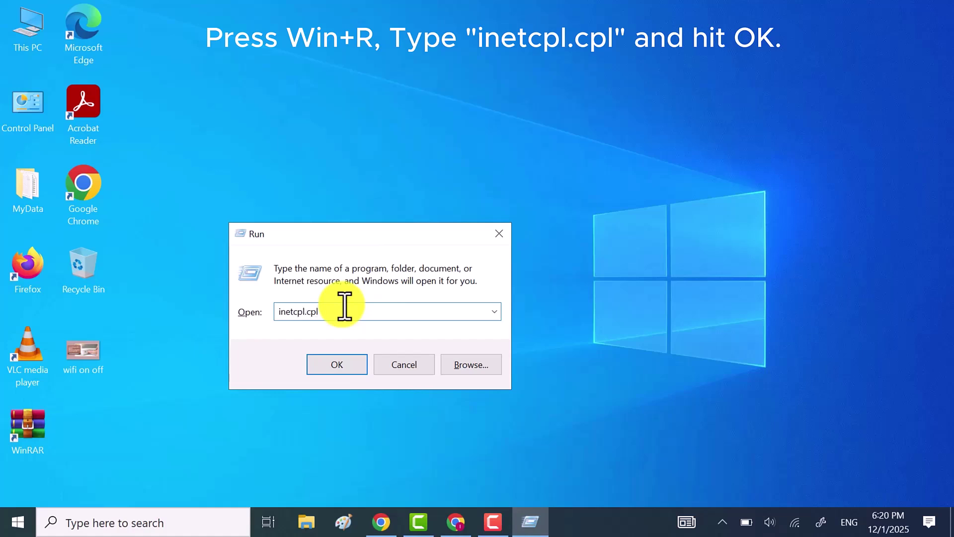
{"action": "left_click", "coordinate": [335, 366]}
{"action": "left_click_drag", "start_coordinate": [203, 73], "coordinate": [363, 42]}
Step: Tick Automatically detect settings in Connections > LAN settings, leaving the proxy unchecked, and confirm
{"action": "left_click", "coordinate": [380, 66]}
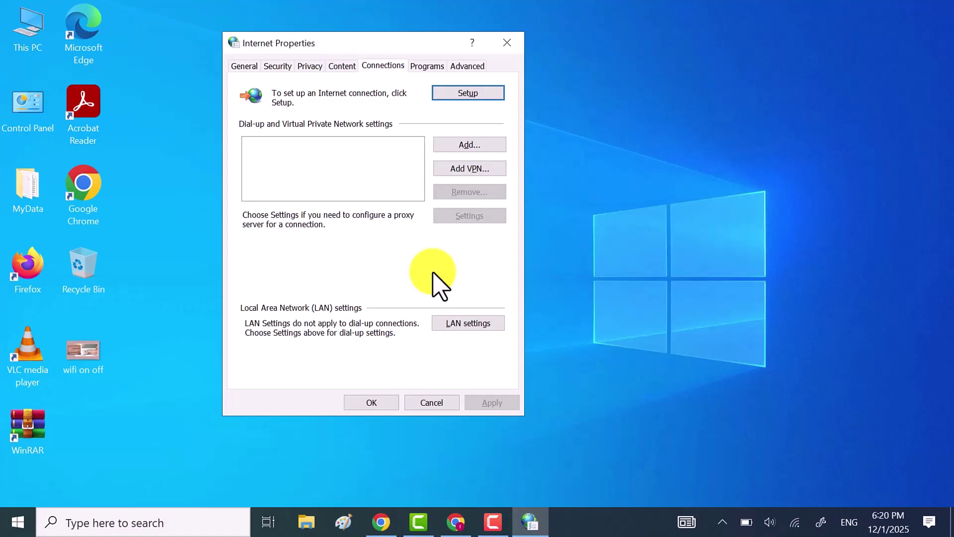
{"action": "left_click", "coordinate": [468, 323]}
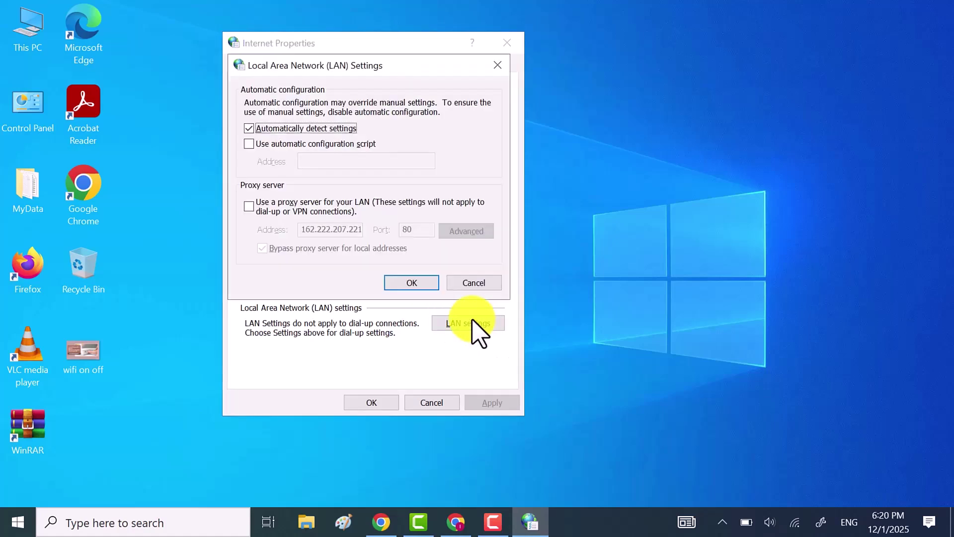
{"action": "left_click", "coordinate": [249, 130]}
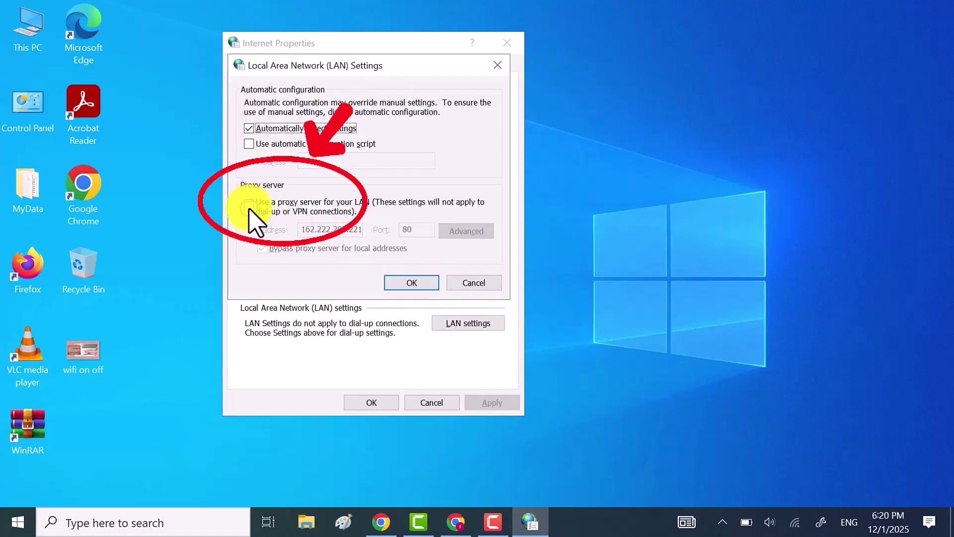
{"action": "left_click", "coordinate": [410, 283]}
{"action": "left_click", "coordinate": [368, 401]}
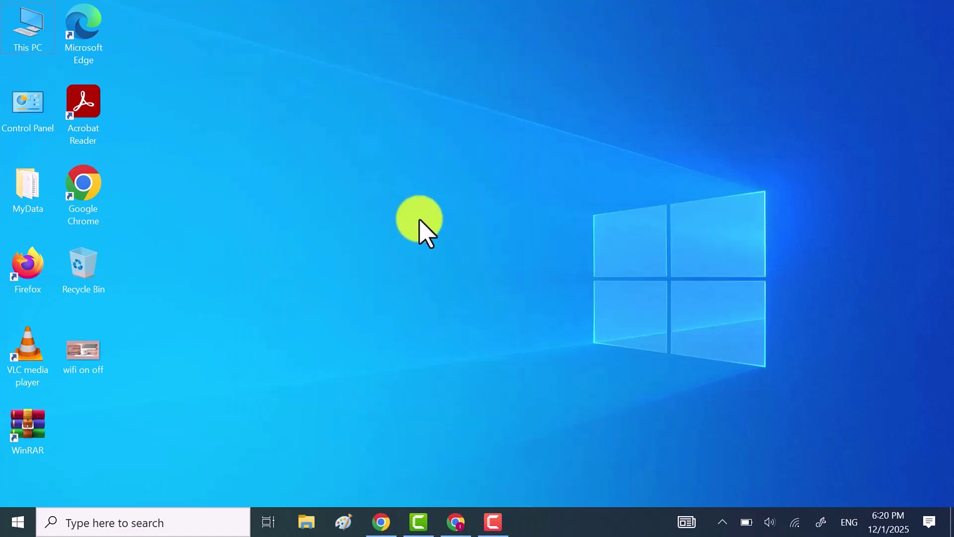
{"action": "left_click", "coordinate": [455, 522]}
{"action": "left_click", "coordinate": [177, 277]}
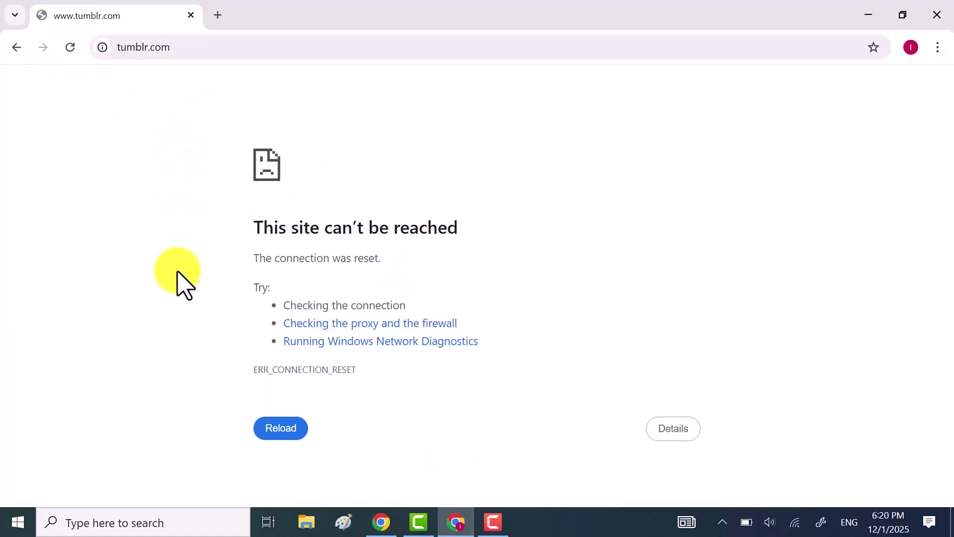
{"action": "left_click_drag", "start_coordinate": [259, 228], "coordinate": [472, 234]}
{"action": "left_click", "coordinate": [868, 15]}
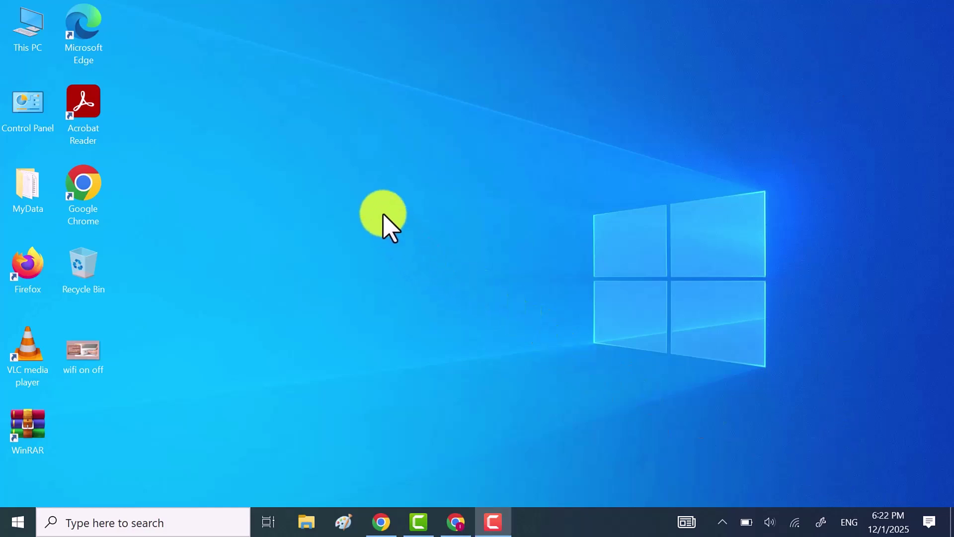
{"action": "right_click", "coordinate": [448, 194]}
Step: Refresh the desktop, open Settings, and bring up the Wi-Fi adapter's Properties
{"action": "left_click", "coordinate": [374, 240]}
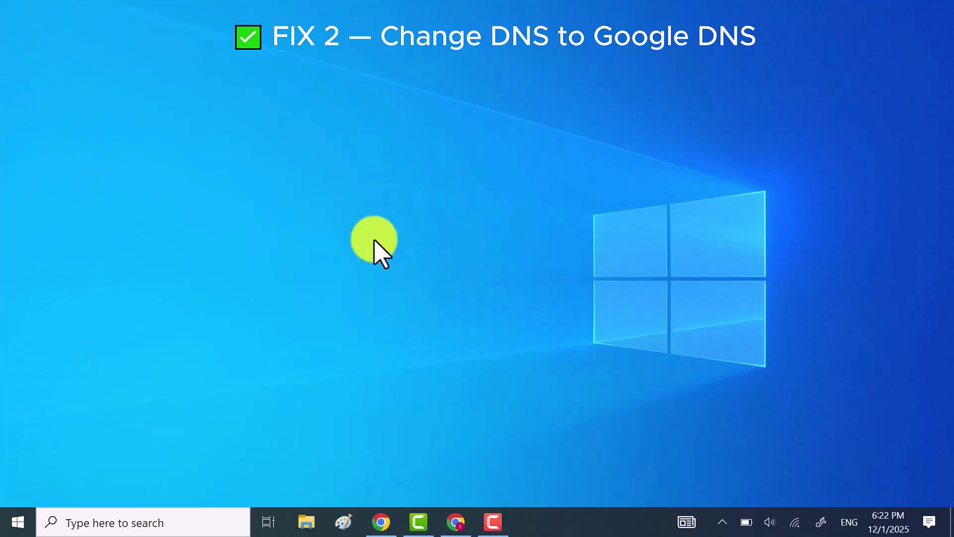
{"action": "left_click", "coordinate": [16, 524]}
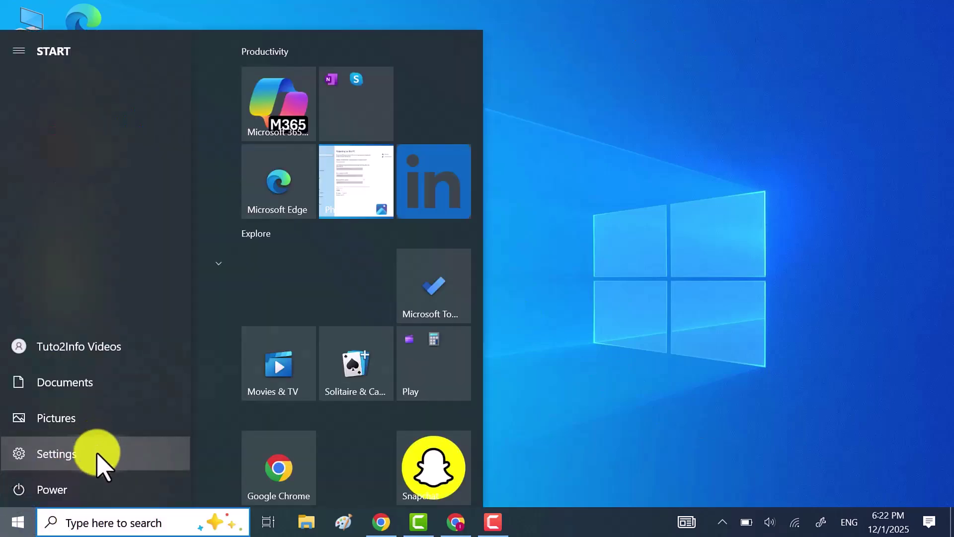
{"action": "left_click", "coordinate": [97, 454]}
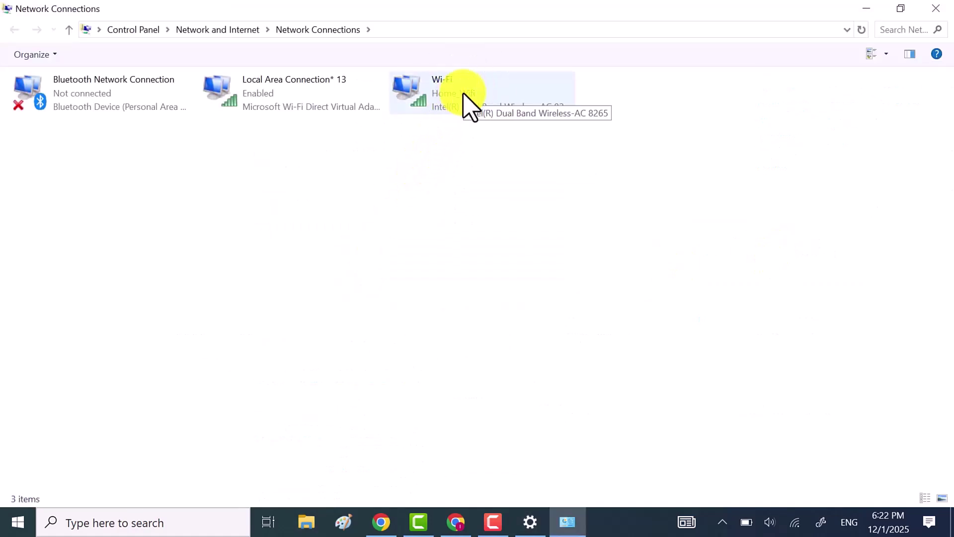
{"action": "right_click", "coordinate": [469, 106]}
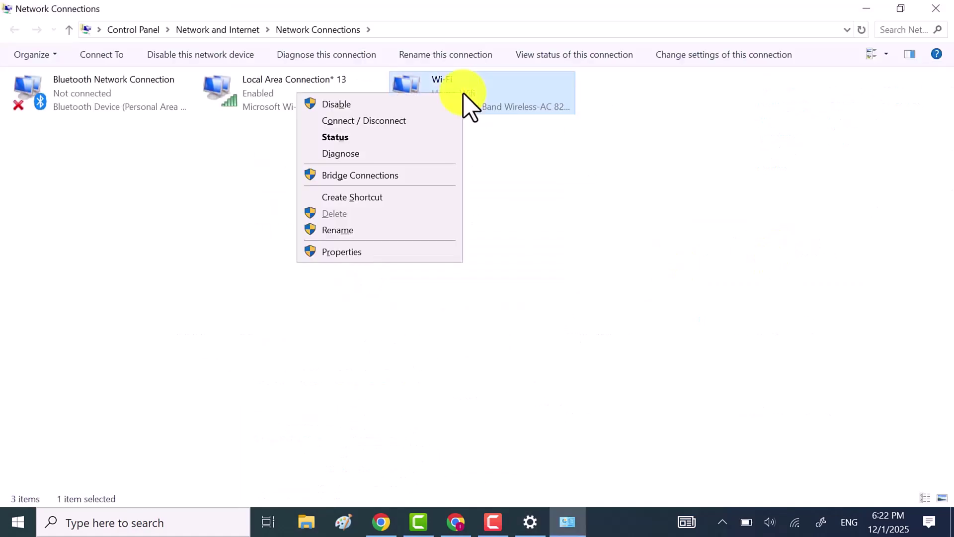
{"action": "left_click", "coordinate": [384, 252]}
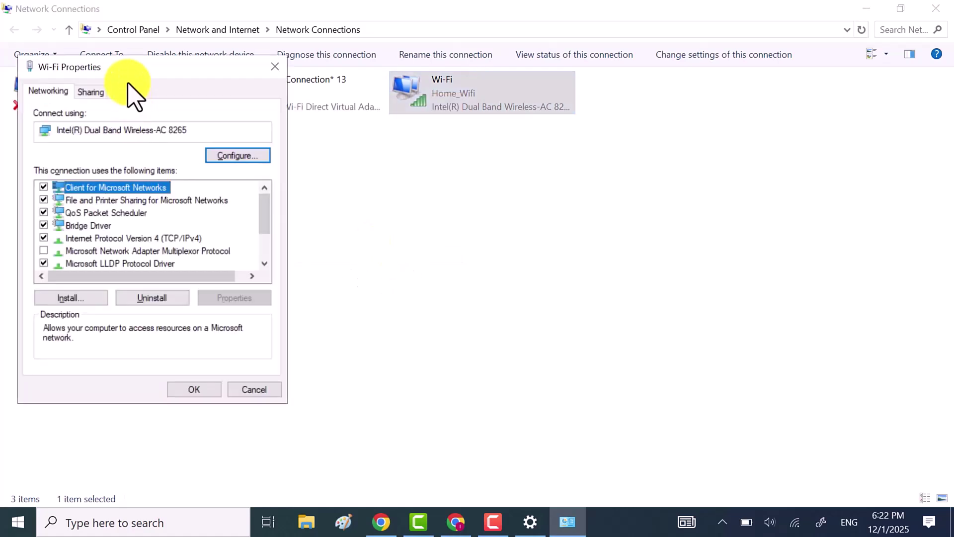
Step: Untick Internet Protocol Version 6 (TCP/IPv6) and select Internet Protocol Version 4 (TCP/IPv4)
{"action": "left_click_drag", "start_coordinate": [143, 69], "coordinate": [434, 67]}
{"action": "scroll", "coordinate": [404, 202], "scroll_direction": "down", "scroll_amount": 1}
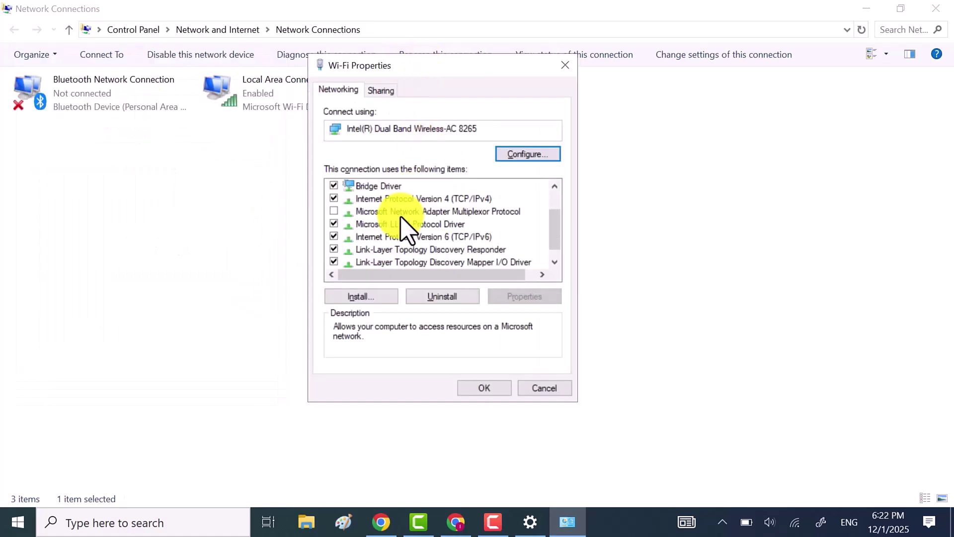
{"action": "left_click", "coordinate": [333, 236]}
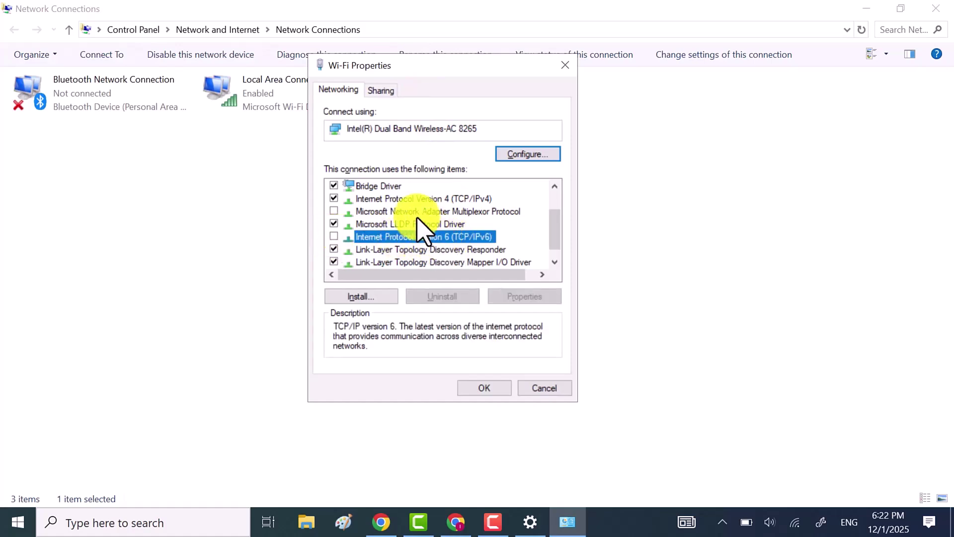
{"action": "left_click", "coordinate": [384, 199]}
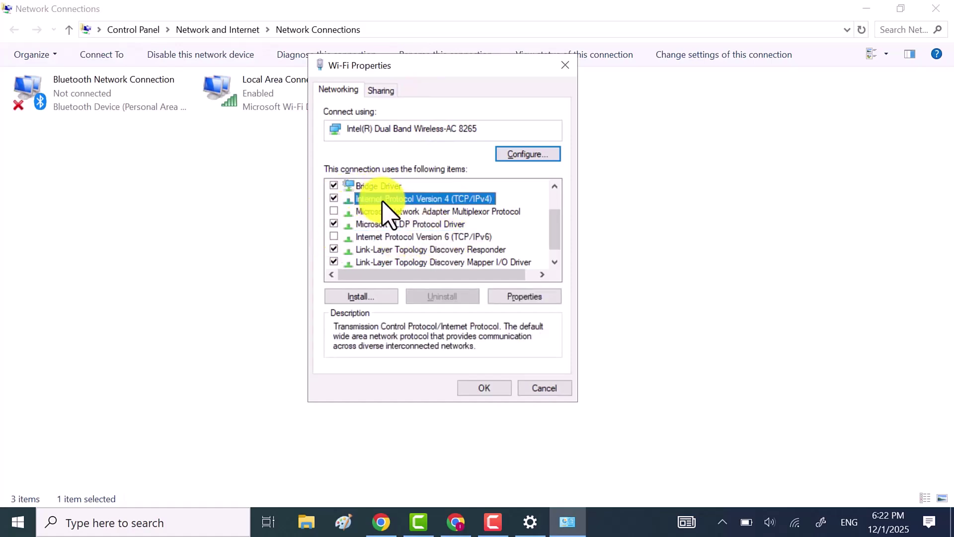
Step: Set IPv4 DNS to preferred 8.8.8.8 and alternate 8.8.4.4, validate on exit, and save
{"action": "left_click", "coordinate": [523, 298]}
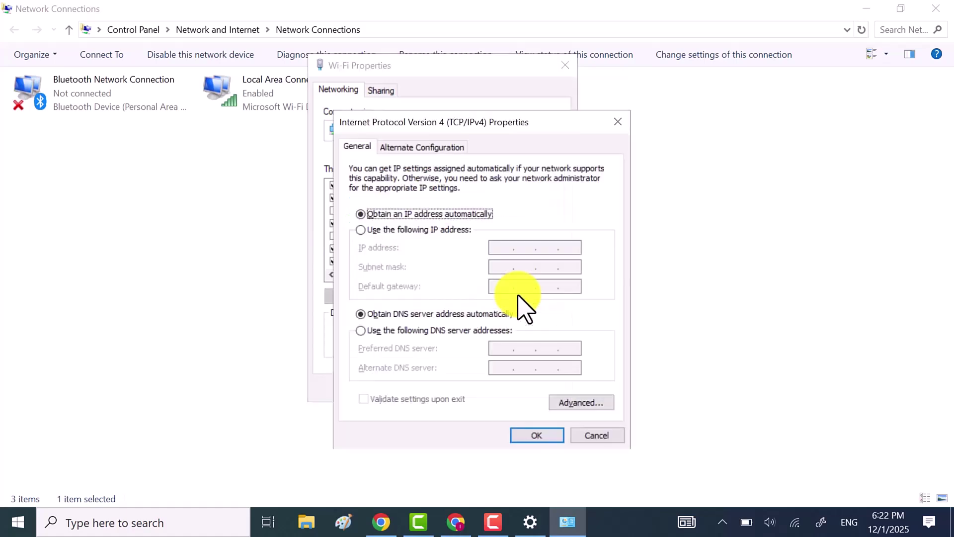
{"action": "left_click", "coordinate": [363, 331]}
{"action": "left_click", "coordinate": [495, 347]}
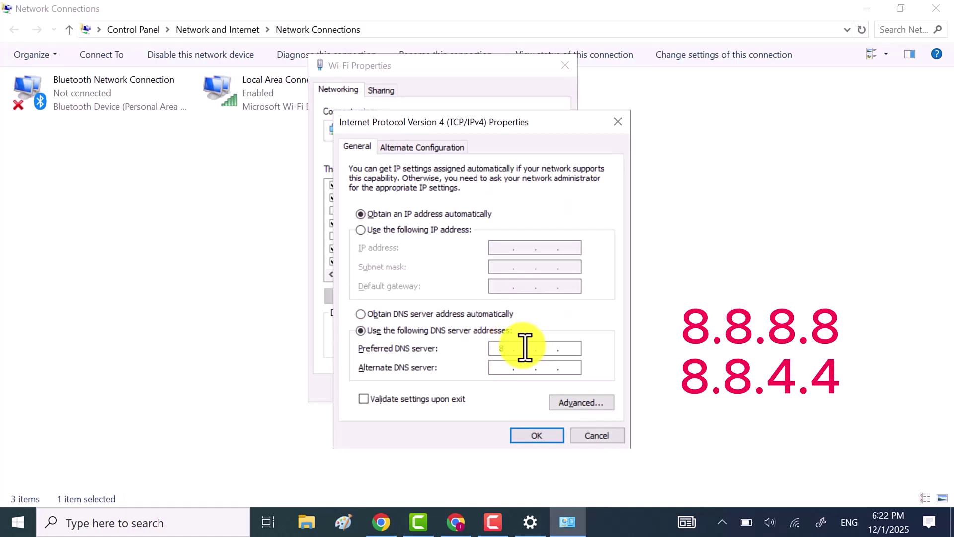
{"action": "type", "text": "8.8.8.8"}
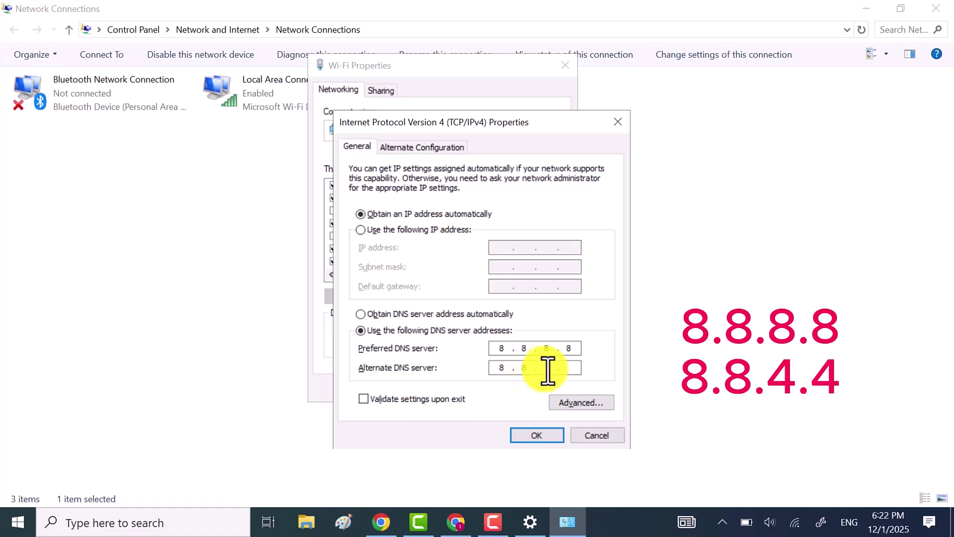
{"action": "left_click", "coordinate": [569, 372]}
{"action": "type", "text": "8.8.4.4"}
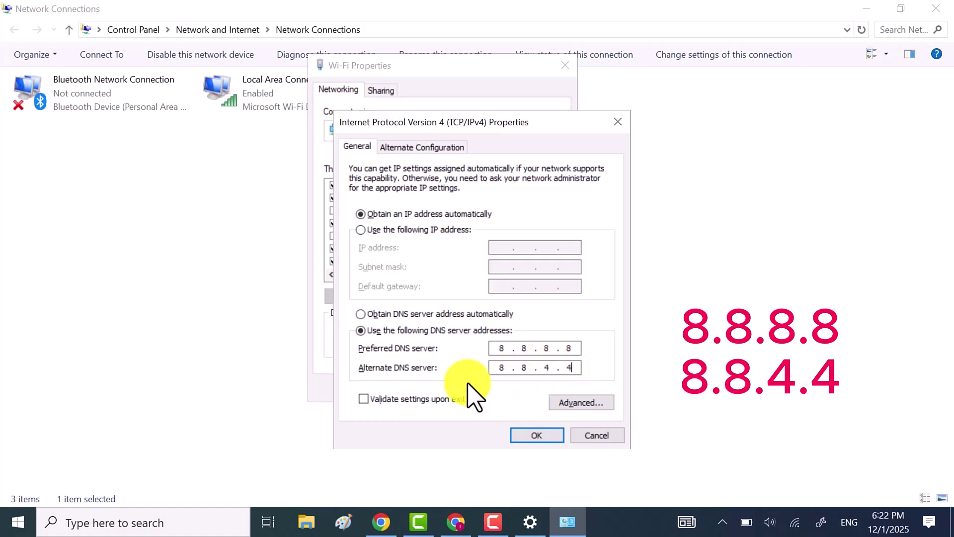
{"action": "left_click", "coordinate": [363, 399]}
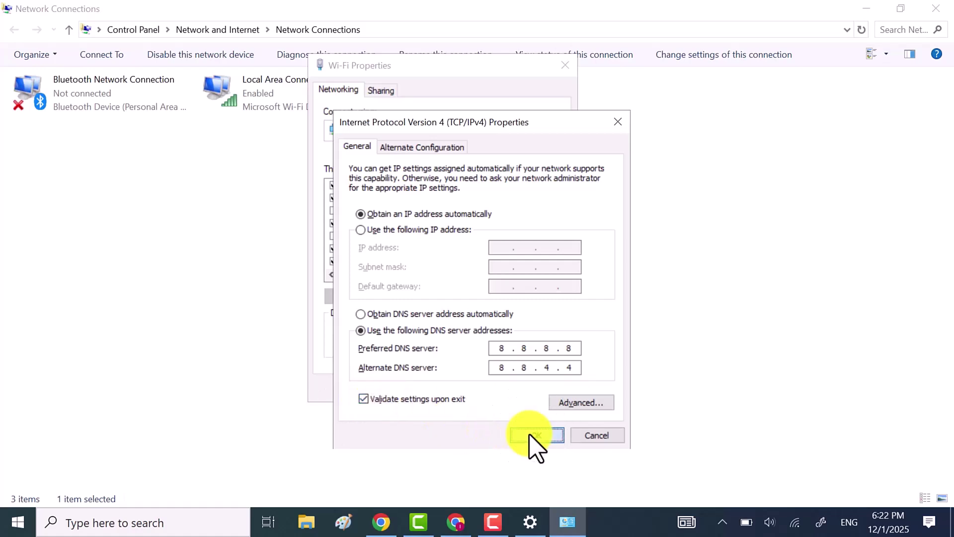
{"action": "left_click", "coordinate": [531, 435]}
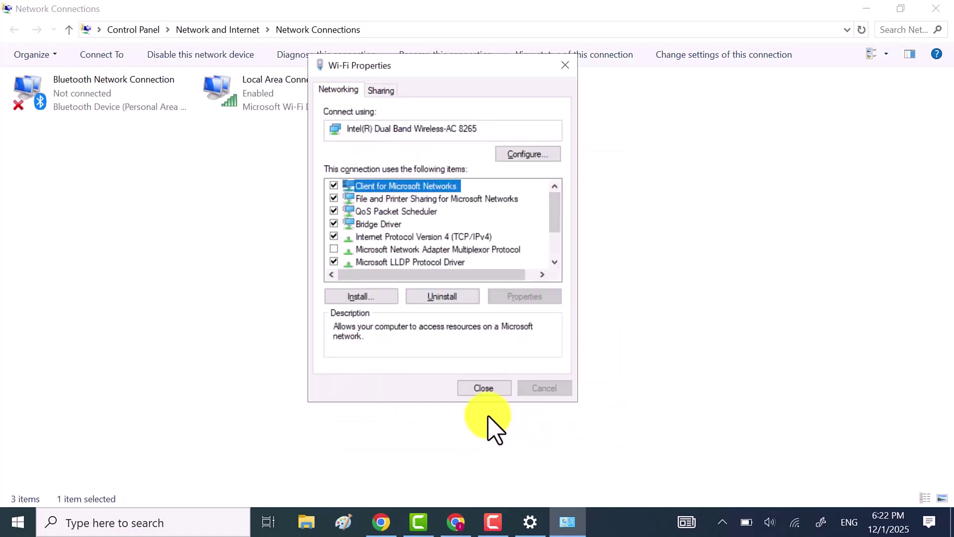
Step: Close Wi-Fi Properties and diagnostics, then highlight the persisting ERR_CONNECTION_RESET error in Chrome
{"action": "left_click", "coordinate": [485, 388]}
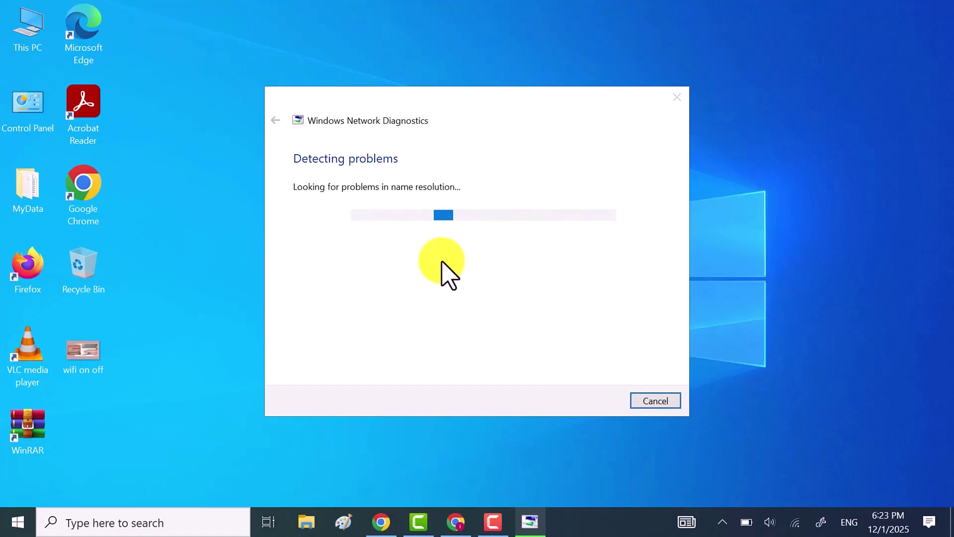
{"action": "left_click", "coordinate": [426, 249]}
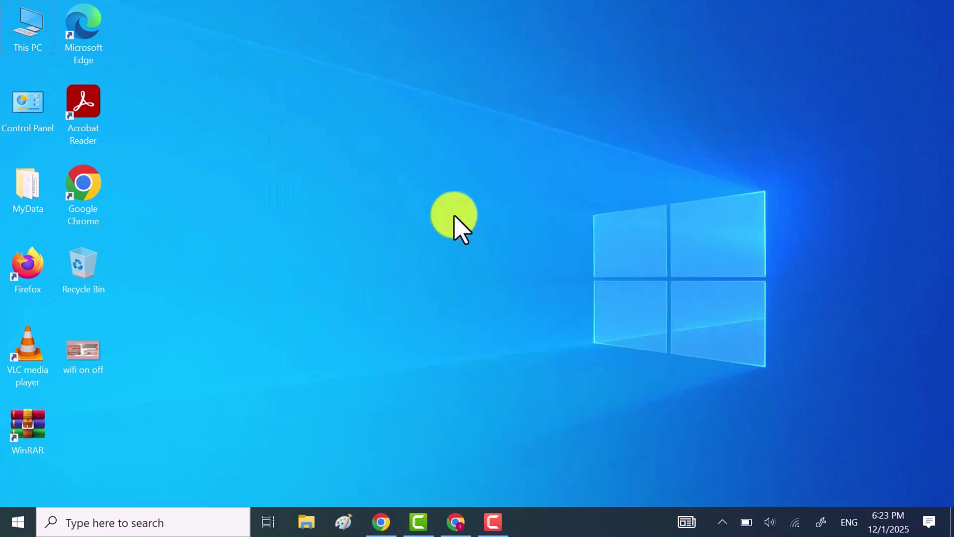
{"action": "left_click", "coordinate": [455, 523]}
{"action": "left_click", "coordinate": [300, 207]}
{"action": "left_click_drag", "start_coordinate": [255, 227], "coordinate": [485, 239]}
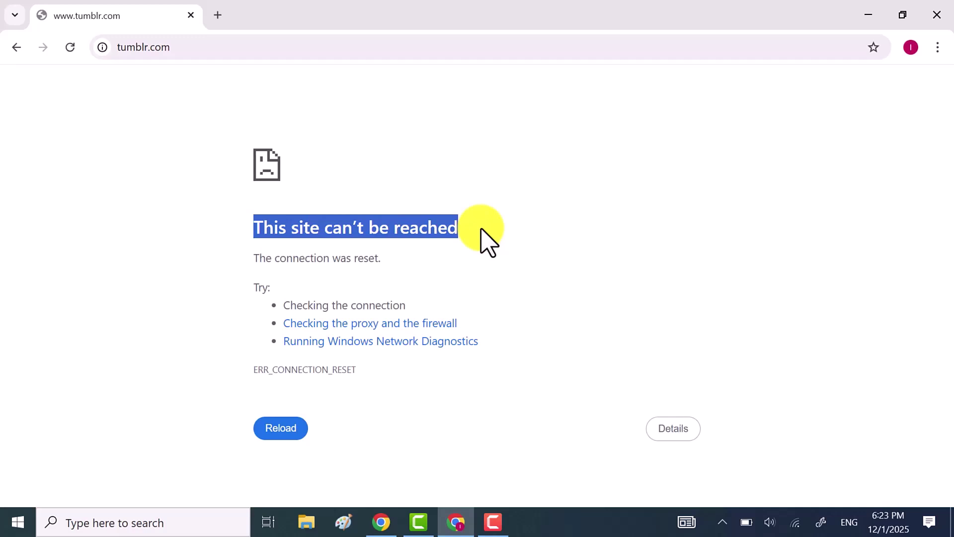
{"action": "left_click_drag", "start_coordinate": [257, 372], "coordinate": [411, 369]}
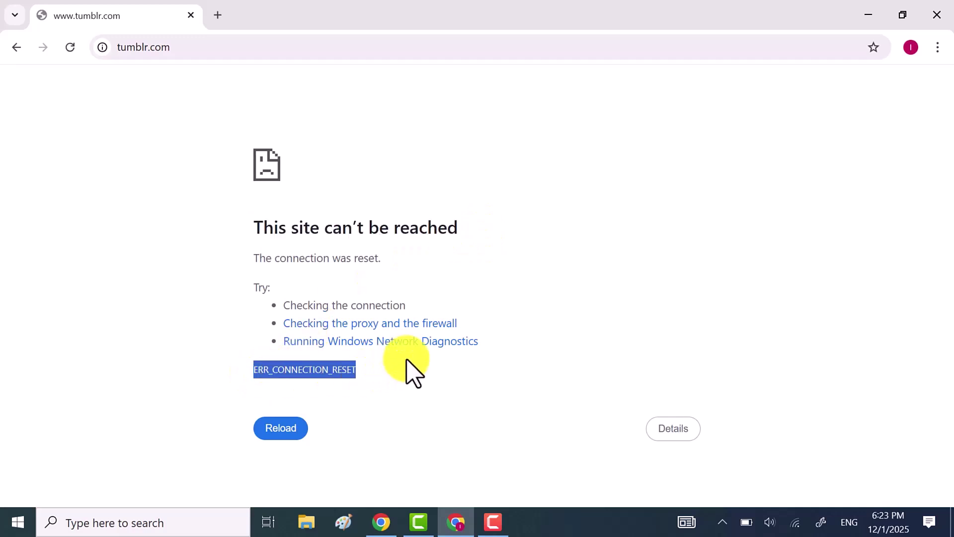
Step: Minimise Chrome, refresh the desktop, and launch Command Prompt as administrator via search
{"action": "left_click", "coordinate": [869, 15]}
{"action": "right_click", "coordinate": [335, 192]}
{"action": "left_click", "coordinate": [417, 234]}
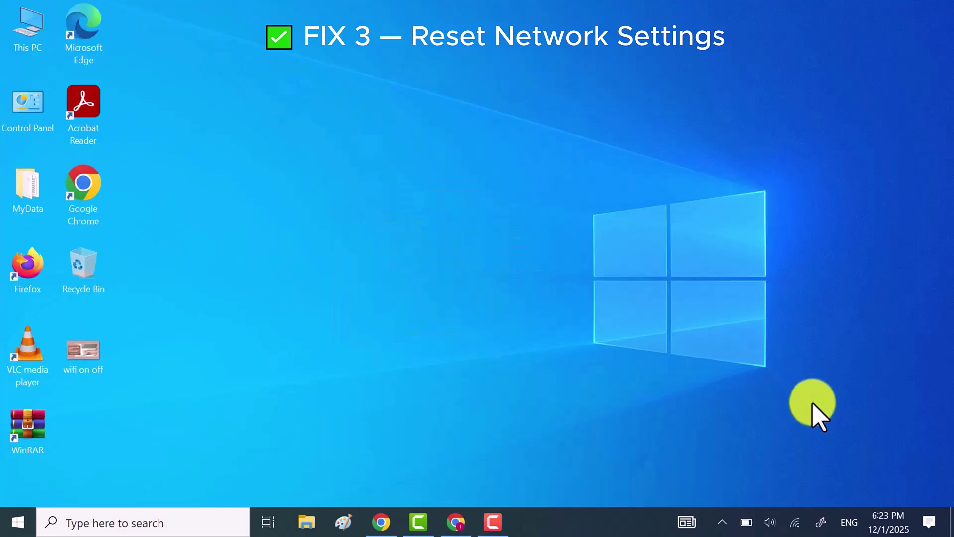
{"action": "right_click", "coordinate": [312, 198]}
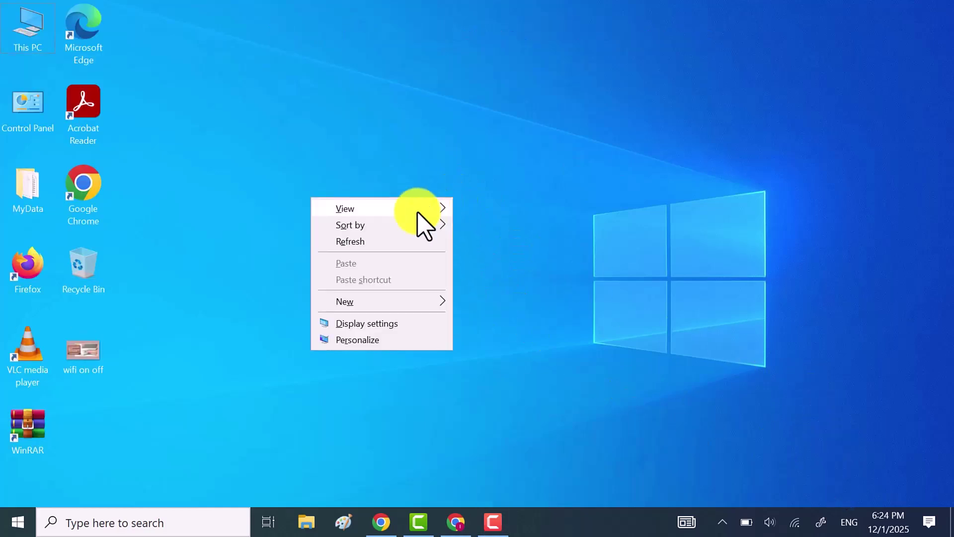
{"action": "left_click", "coordinate": [366, 242]}
{"action": "left_click", "coordinate": [160, 521]}
{"action": "type", "text": "c"}
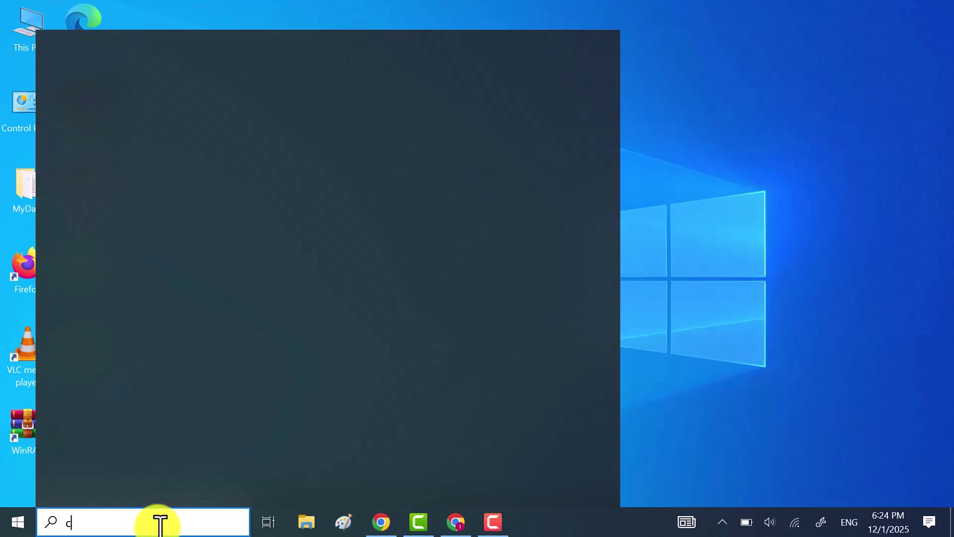
{"action": "type", "text": "md"}
{"action": "right_click", "coordinate": [195, 131]}
{"action": "left_click", "coordinate": [256, 137]}
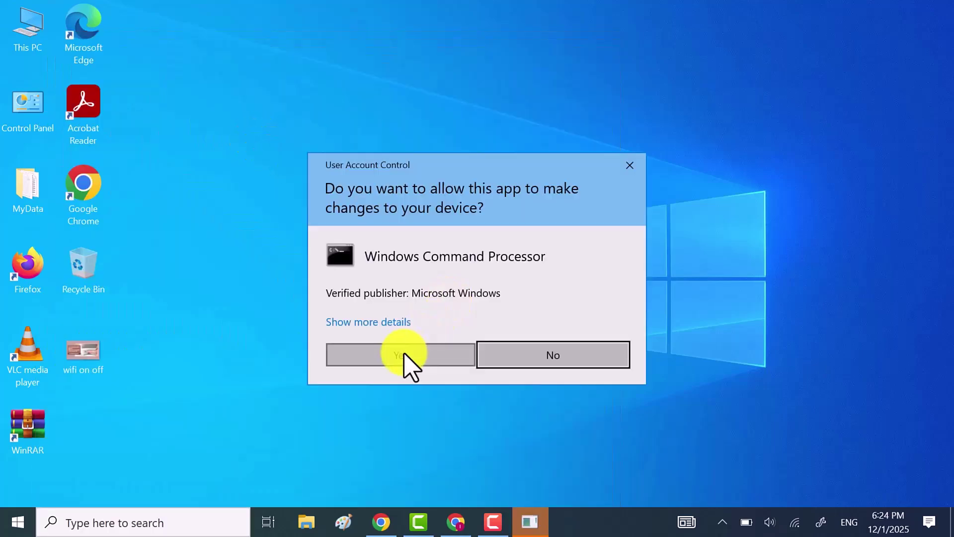
{"action": "left_click", "coordinate": [404, 354]}
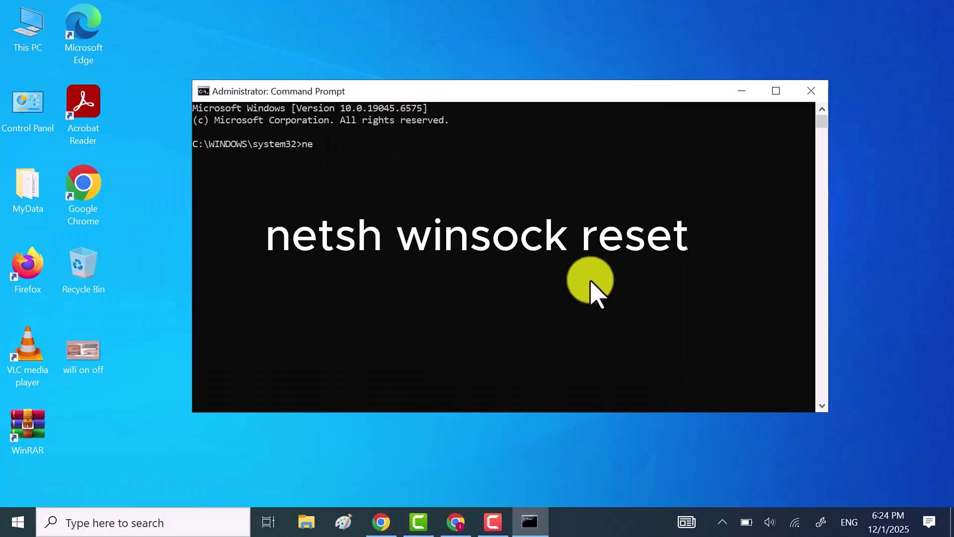
Step: Run netsh winsock reset, netsh int ip reset, ipconfig /release and ipconfig /renew
{"action": "type", "text": "netsh winsock reset"}
{"action": "key", "text": "Return"}
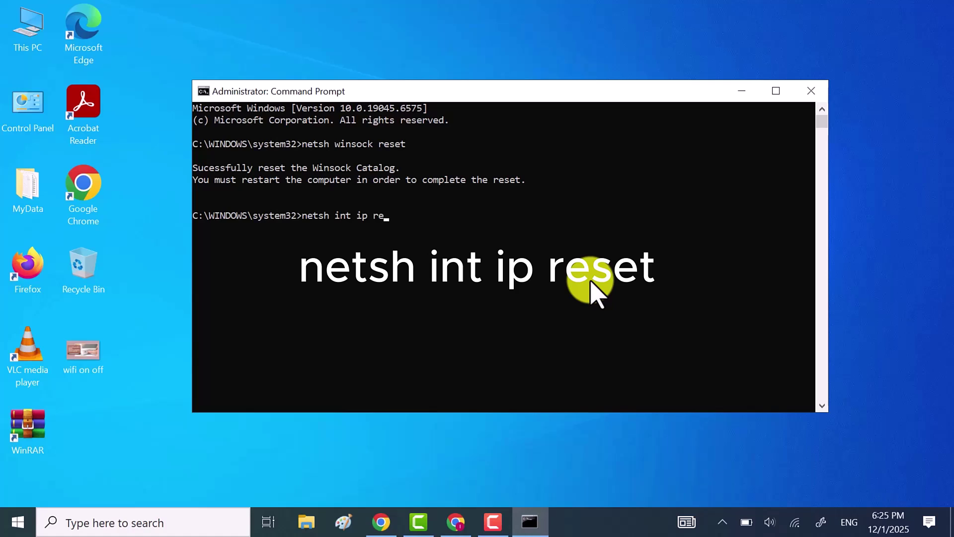
{"action": "key", "text": "Return"}
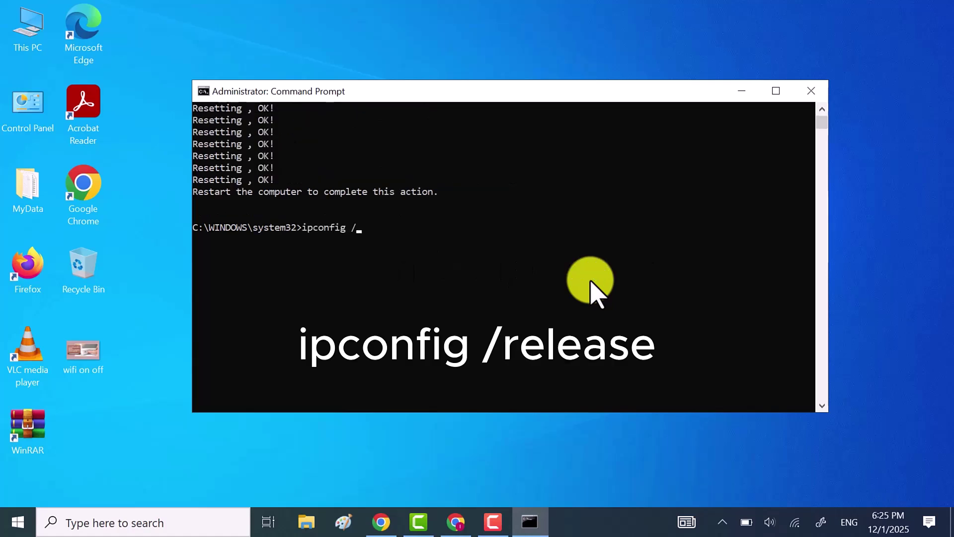
{"action": "type", "text": "ipconfig /release"}
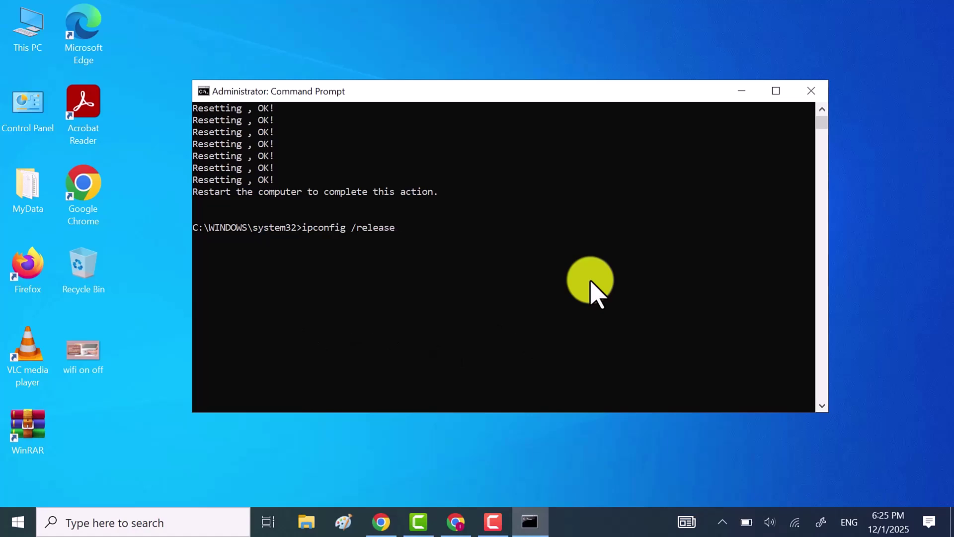
{"action": "key", "text": "Return"}
{"action": "scroll", "coordinate": [595, 293], "scroll_direction": "down", "scroll_amount": 4}
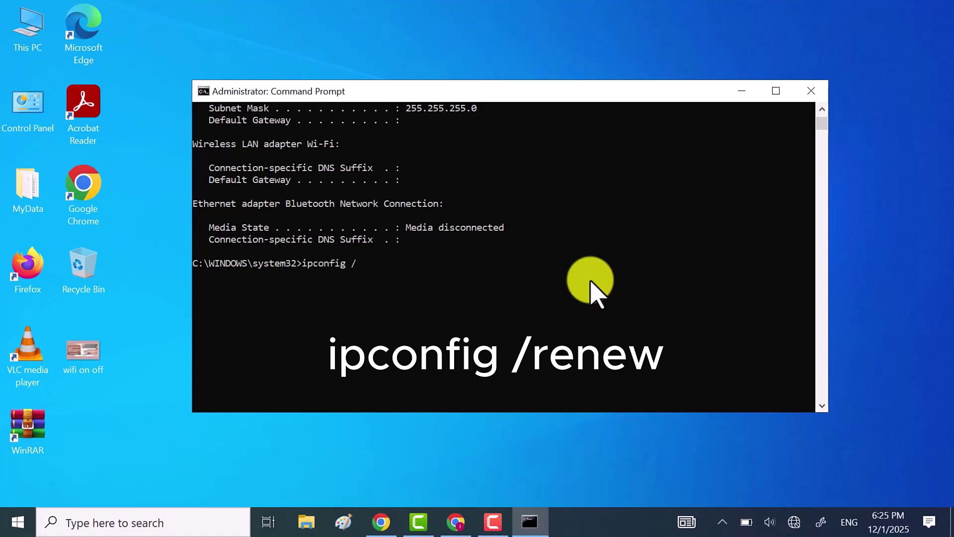
{"action": "type", "text": "ipconfig /renew"}
{"action": "key", "text": "Return"}
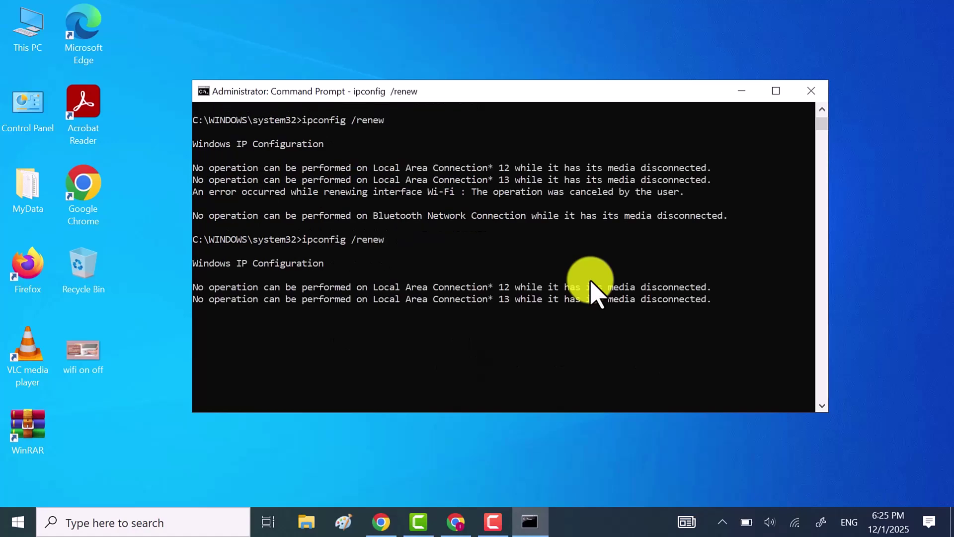
Step: Flush the DNS cache with ipconfig /flushdns and close Command Prompt
{"action": "type", "text": "ipconfig /flushdns"}
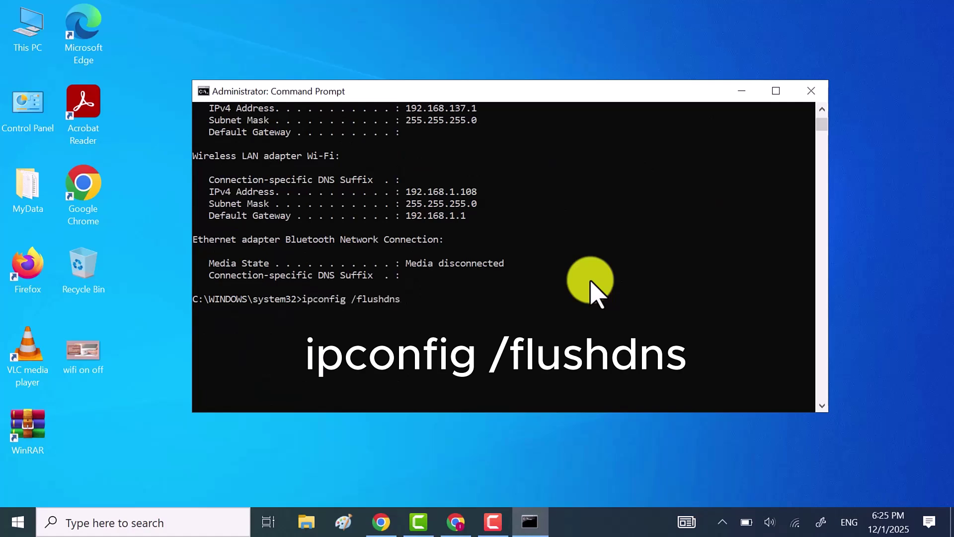
{"action": "key", "text": "Return"}
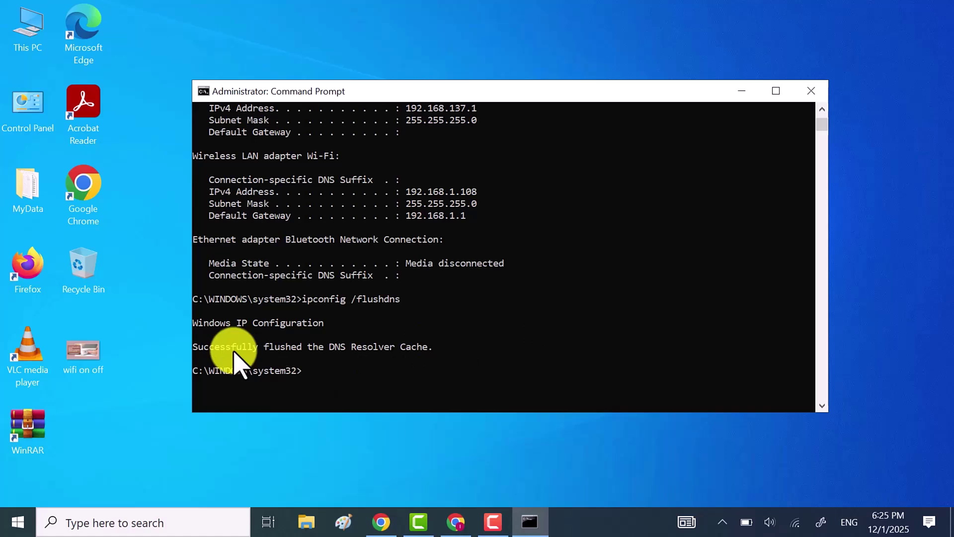
{"action": "left_click_drag", "start_coordinate": [196, 350], "coordinate": [431, 366]}
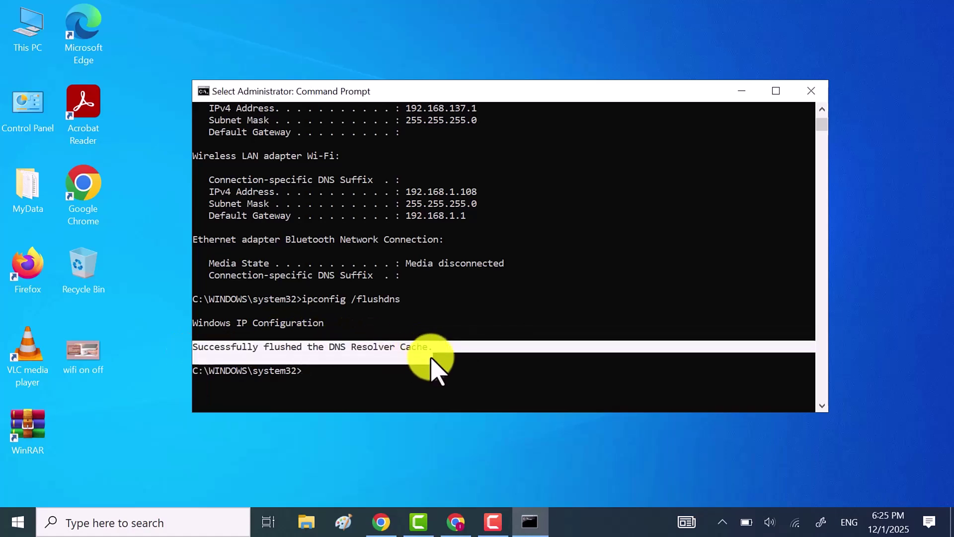
{"action": "left_click", "coordinate": [810, 91]}
{"action": "right_click", "coordinate": [406, 200]}
Step: Reload tumblr.com, see ERR_CONNECTION_RESET persist, then minimise Chrome and refresh the desktop
{"action": "left_click", "coordinate": [341, 242]}
{"action": "left_click", "coordinate": [456, 522]}
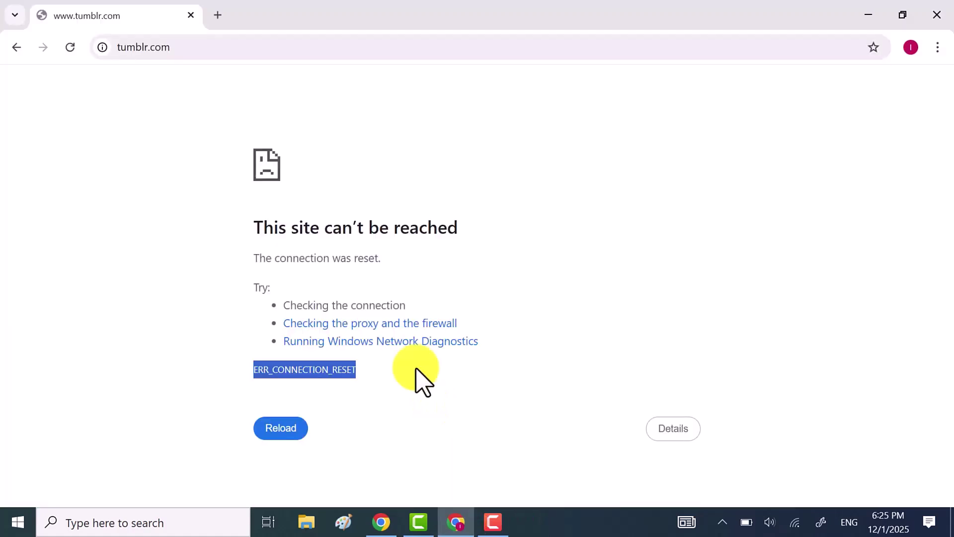
{"action": "left_click", "coordinate": [70, 47]}
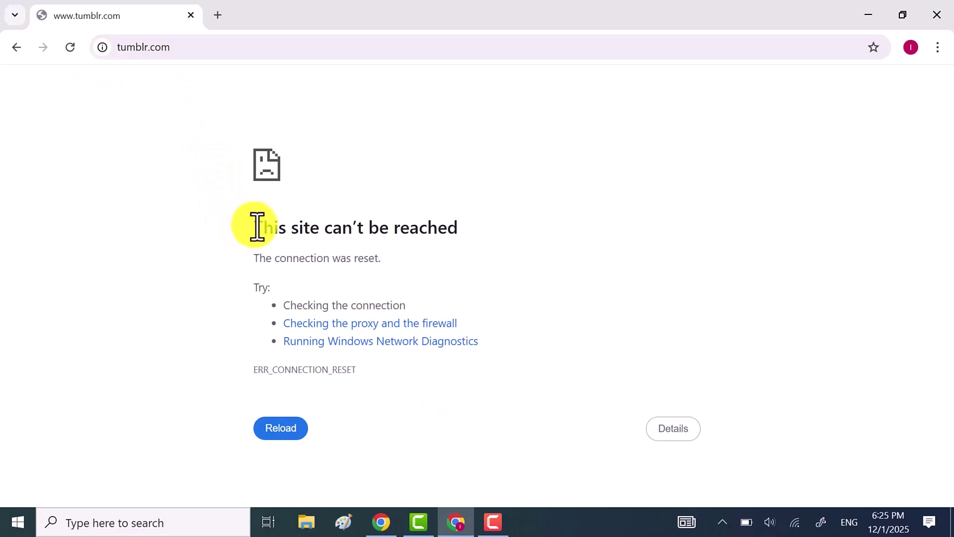
{"action": "left_click_drag", "start_coordinate": [257, 227], "coordinate": [459, 229]}
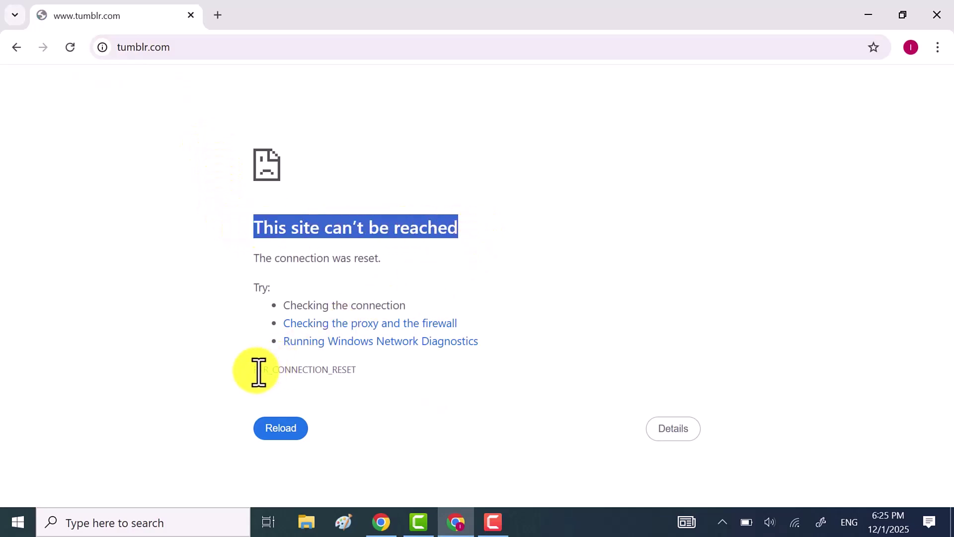
{"action": "left_click_drag", "start_coordinate": [255, 370], "coordinate": [426, 356]}
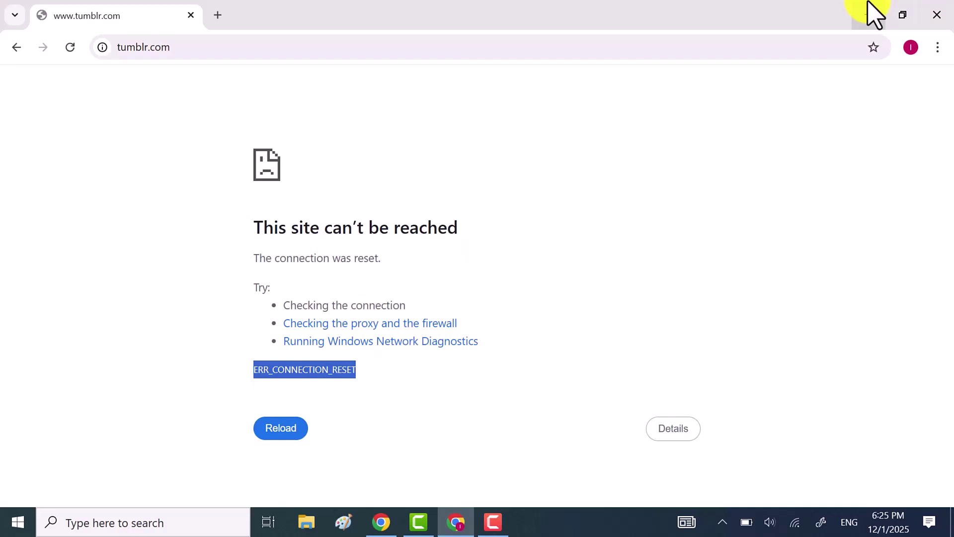
{"action": "left_click", "coordinate": [873, 13]}
{"action": "right_click", "coordinate": [306, 177]}
{"action": "left_click", "coordinate": [390, 226]}
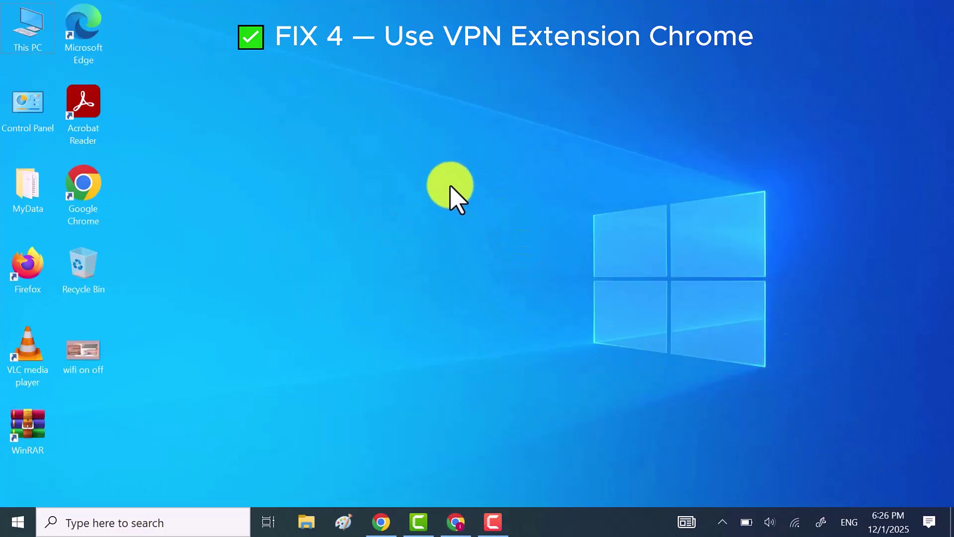
Step: Refresh the desktop, return to Chrome, and open the Extensions page in a new tab
{"action": "right_click", "coordinate": [307, 184]}
{"action": "left_click", "coordinate": [381, 226]}
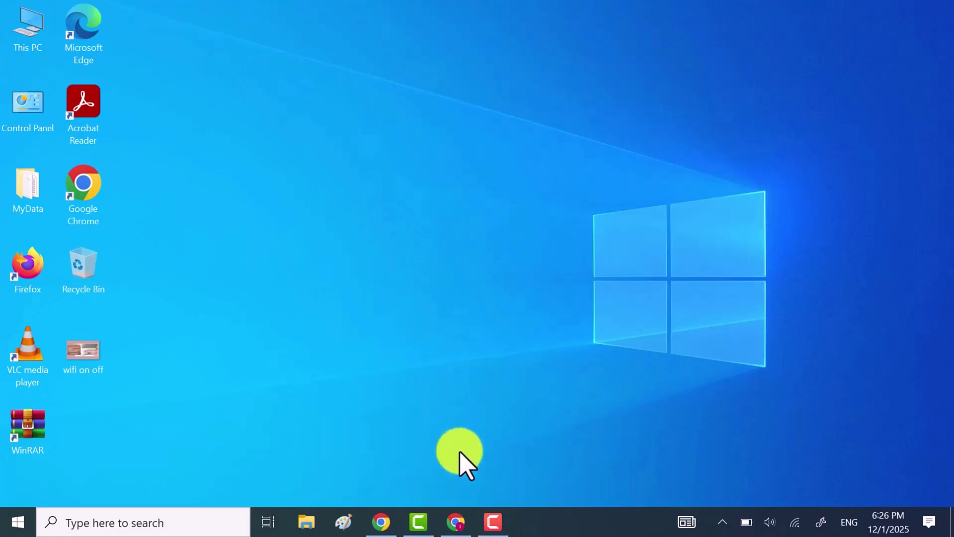
{"action": "left_click", "coordinate": [457, 522]}
{"action": "left_click", "coordinate": [215, 15]}
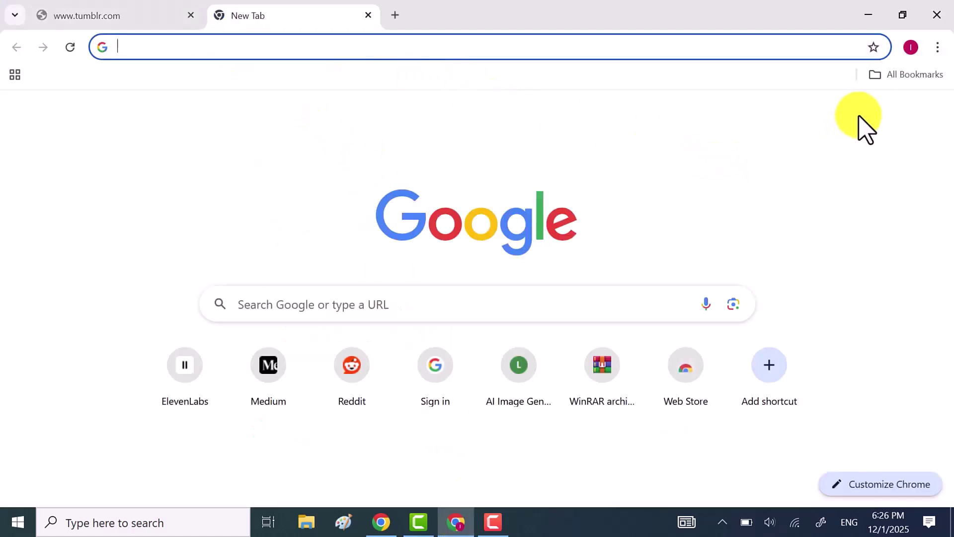
{"action": "left_click", "coordinate": [938, 47]}
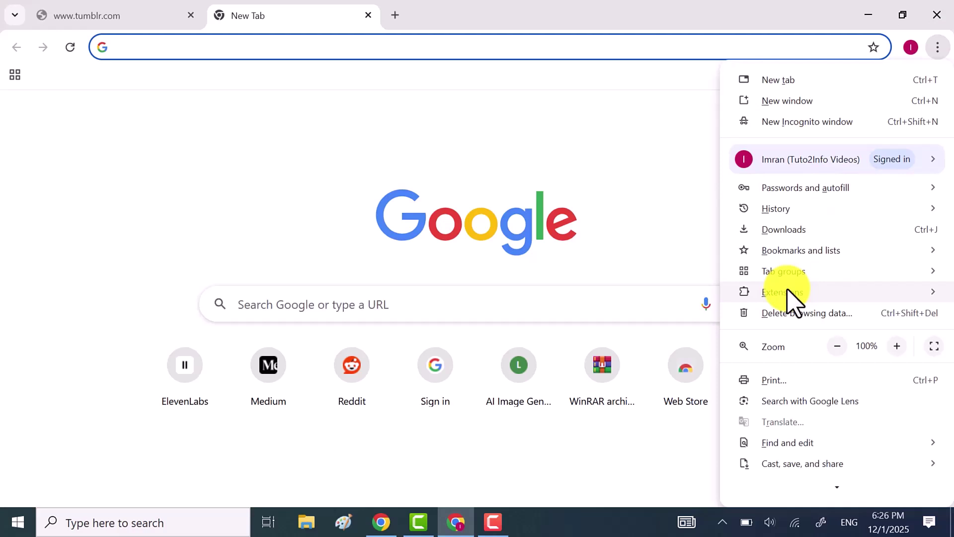
{"action": "mouse_move", "coordinate": [788, 293]}
{"action": "left_click", "coordinate": [646, 292]}
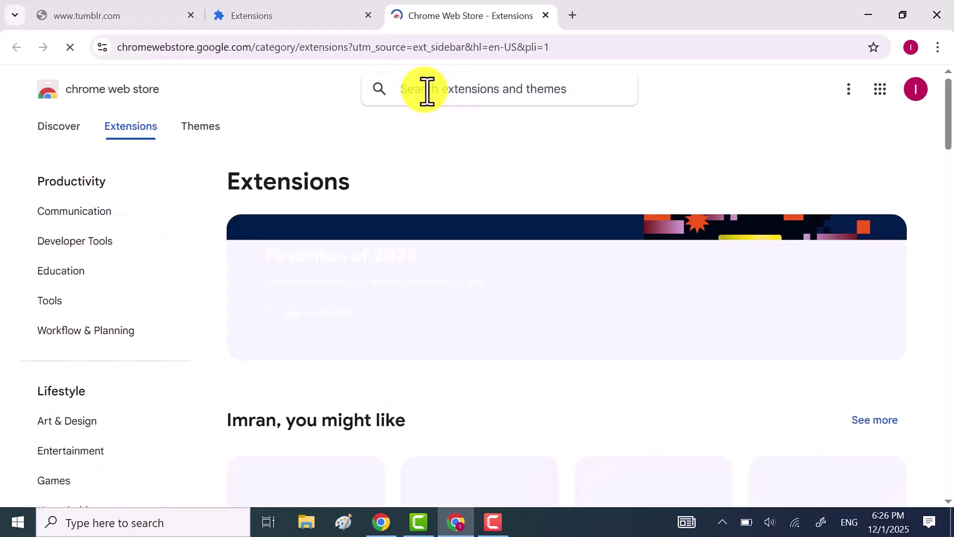
Step: Search the Web Store for 'browsec vpn' and add Browsec VPN to Chrome
{"action": "type", "text": "browse"}
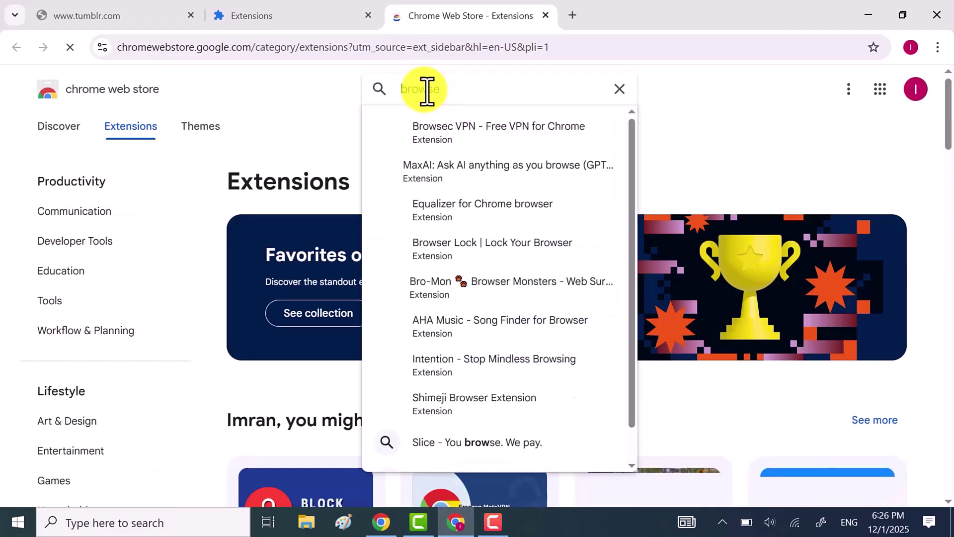
{"action": "type", "text": "c vpn"}
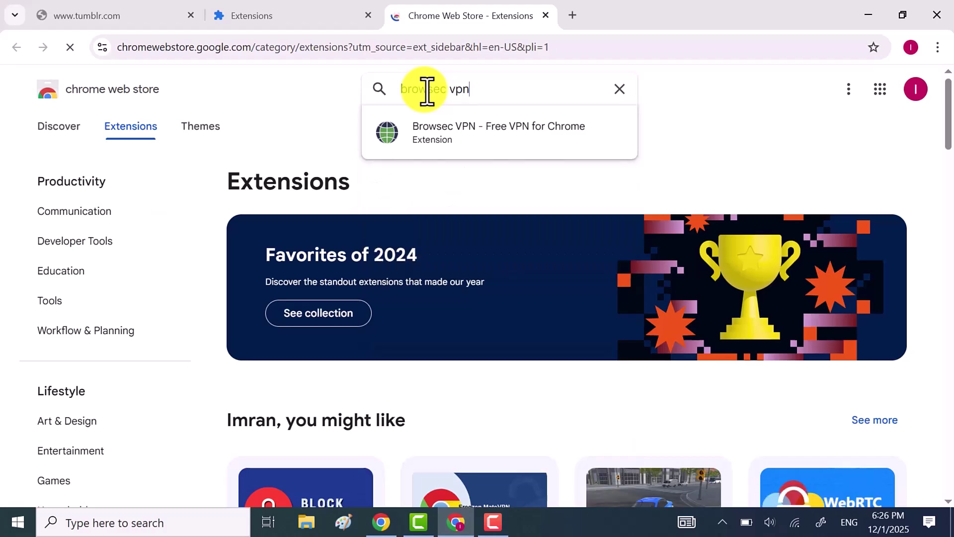
{"action": "key", "text": "Return"}
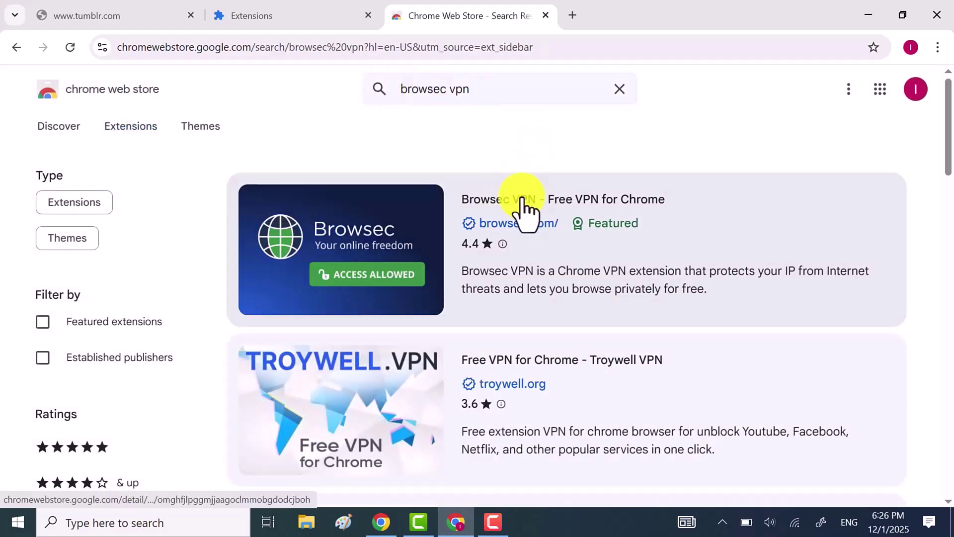
{"action": "left_click", "coordinate": [521, 199]}
{"action": "left_click", "coordinate": [815, 187]}
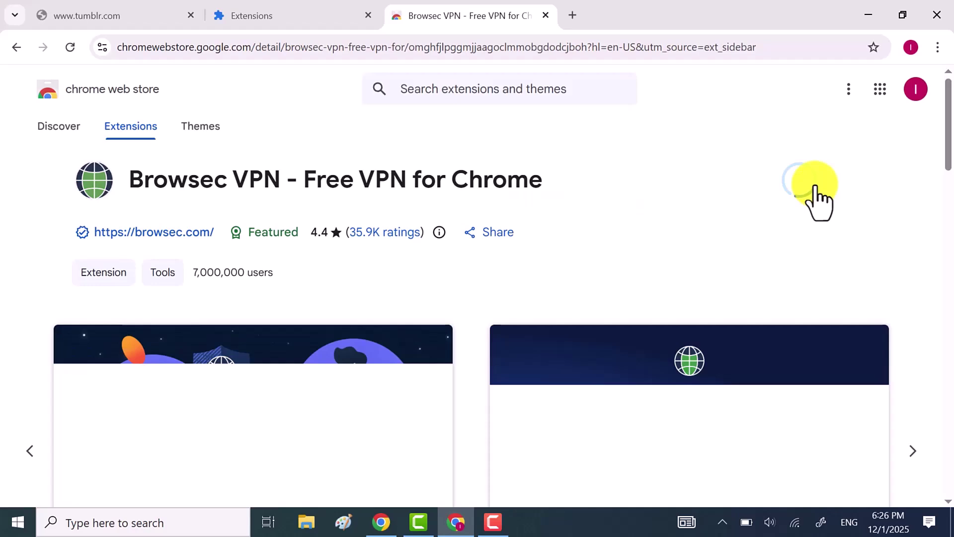
{"action": "left_click", "coordinate": [525, 182]}
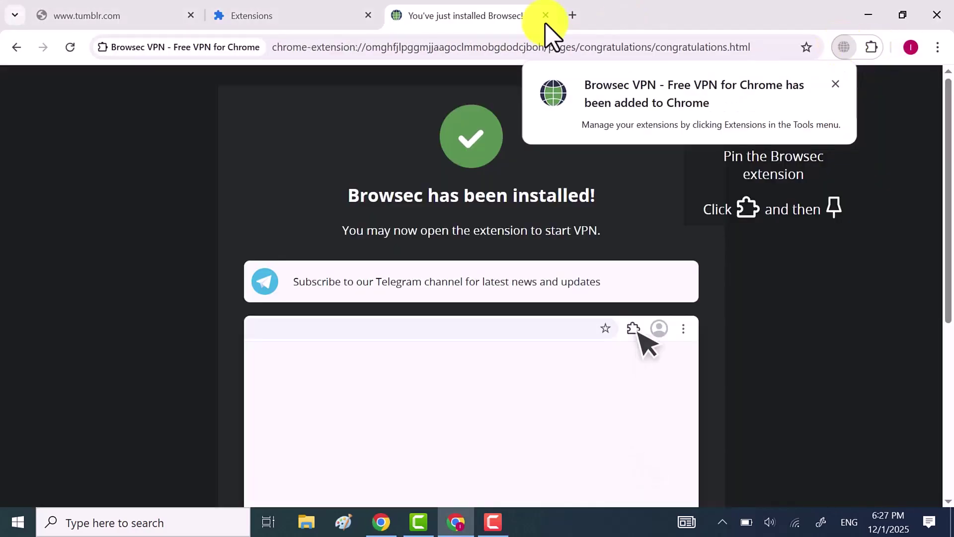
{"action": "left_click", "coordinate": [545, 15]}
Step: Pin Browsec VPN to the Chrome toolbar from the extensions menu
{"action": "left_click", "coordinate": [872, 47]}
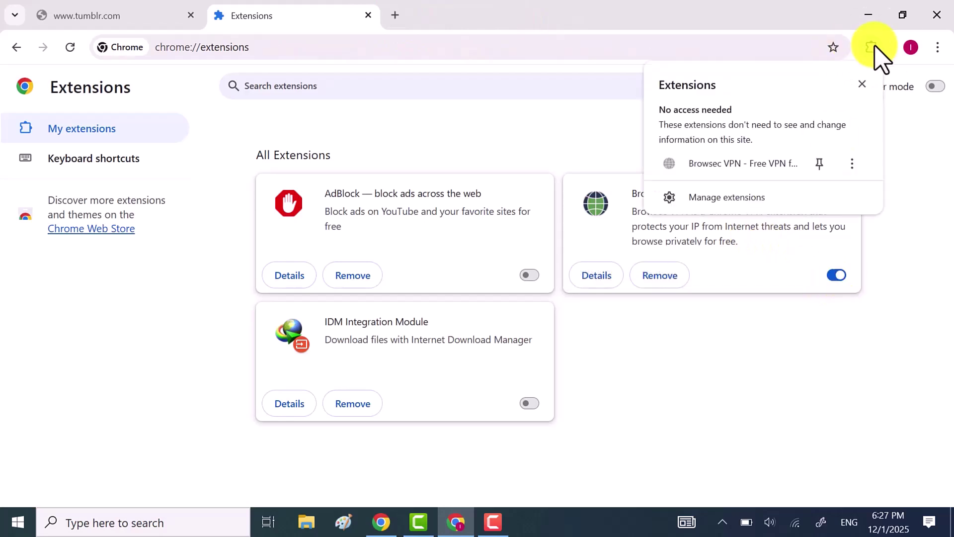
{"action": "left_click", "coordinate": [819, 164]}
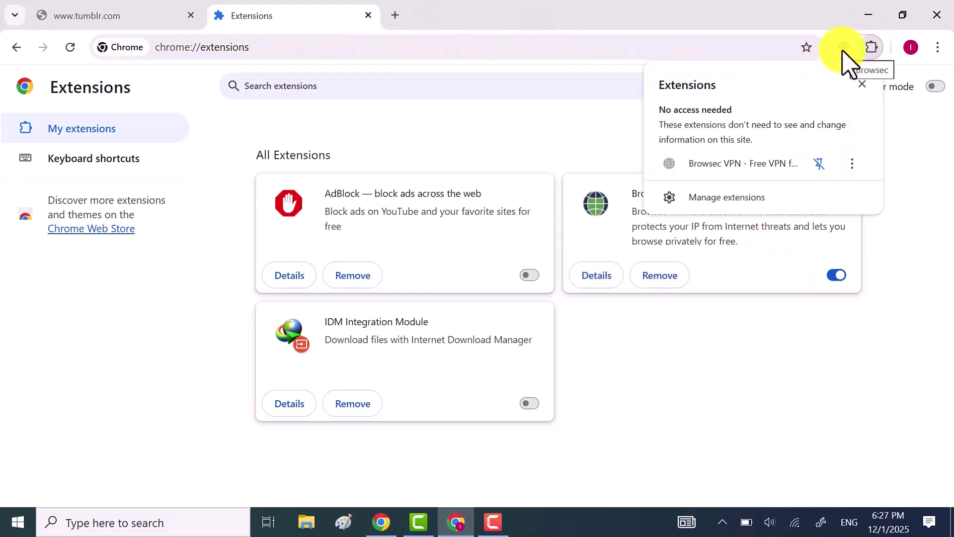
{"action": "left_click", "coordinate": [843, 50]}
Step: Accept Browsec's terms, start the VPN with United Kingdom as location, and close the Extensions tab
{"action": "left_click", "coordinate": [844, 50]}
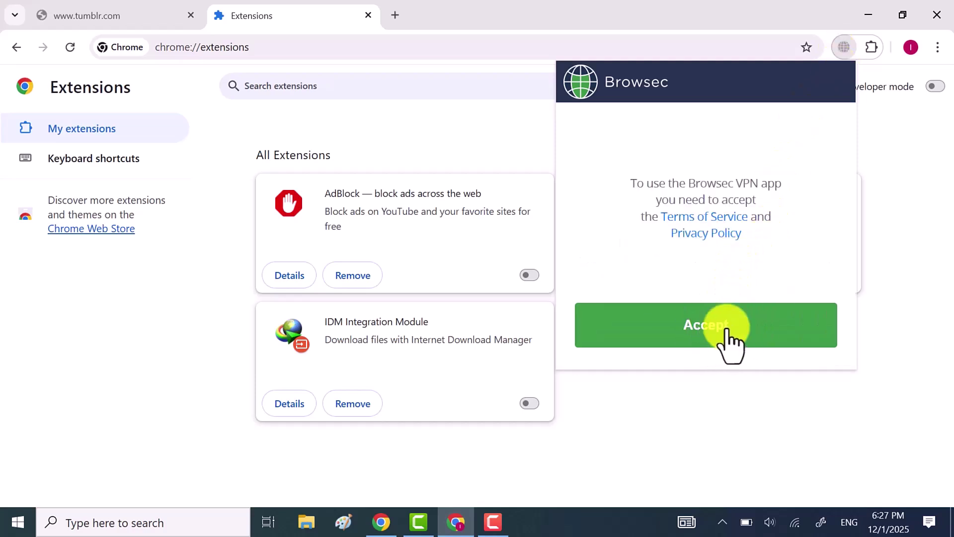
{"action": "left_click", "coordinate": [731, 338]}
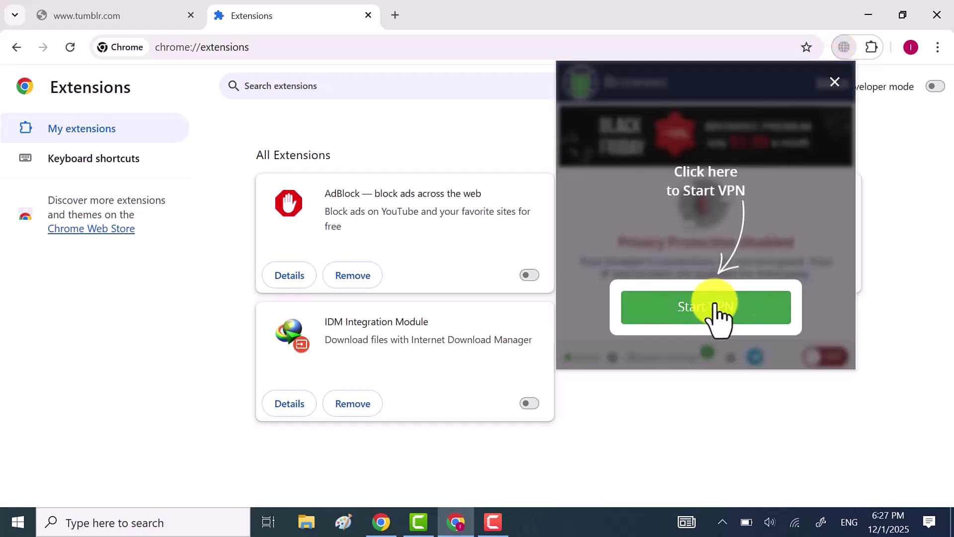
{"action": "left_click", "coordinate": [719, 311]}
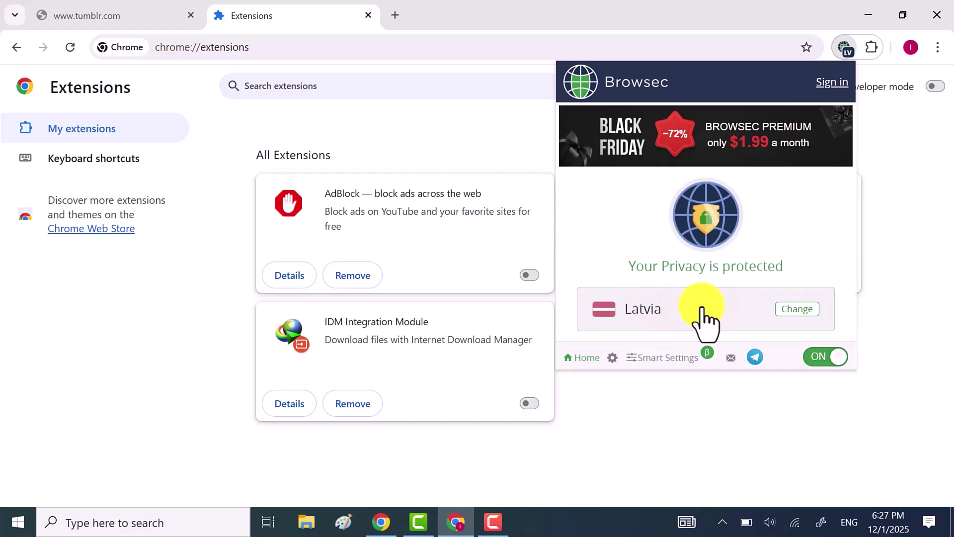
{"action": "left_click", "coordinate": [736, 309]}
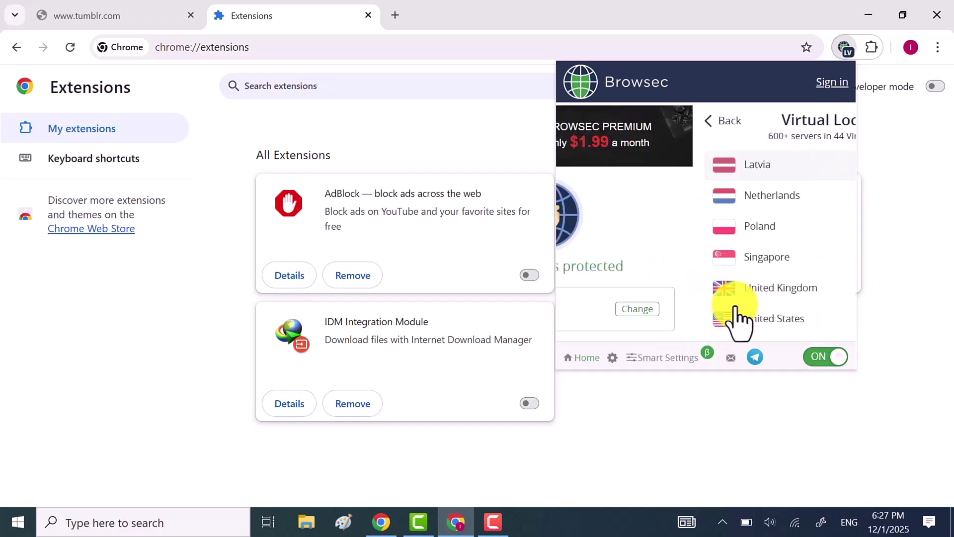
{"action": "left_click", "coordinate": [681, 290]}
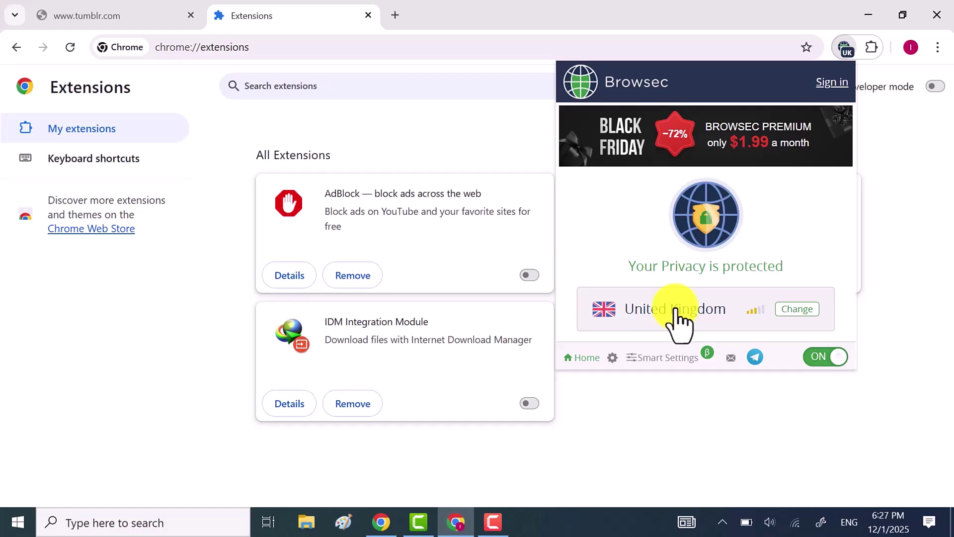
{"action": "left_click", "coordinate": [841, 49]}
{"action": "left_click", "coordinate": [368, 16]}
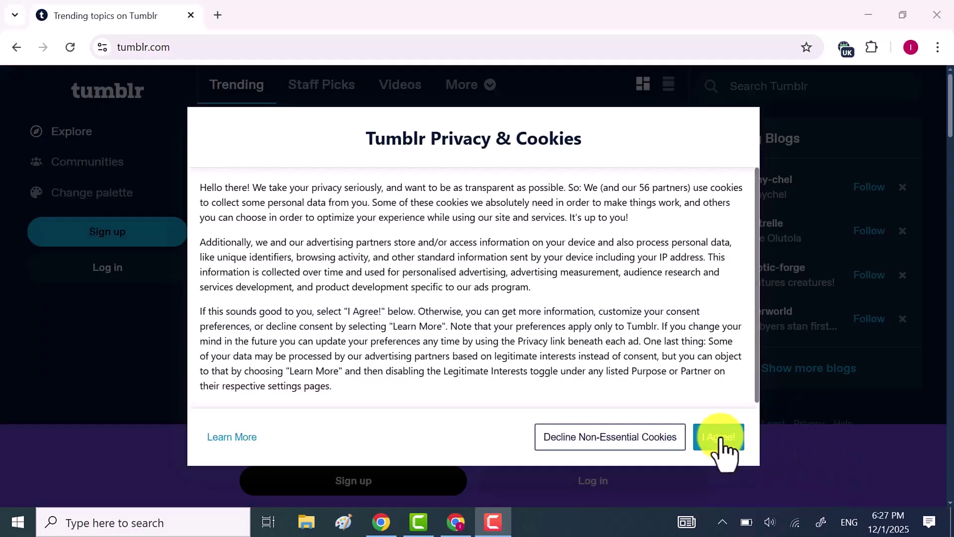
Step: Agree to Tumblr's Privacy & Cookies notice and scroll through the loaded Trending page
{"action": "left_click", "coordinate": [718, 439]}
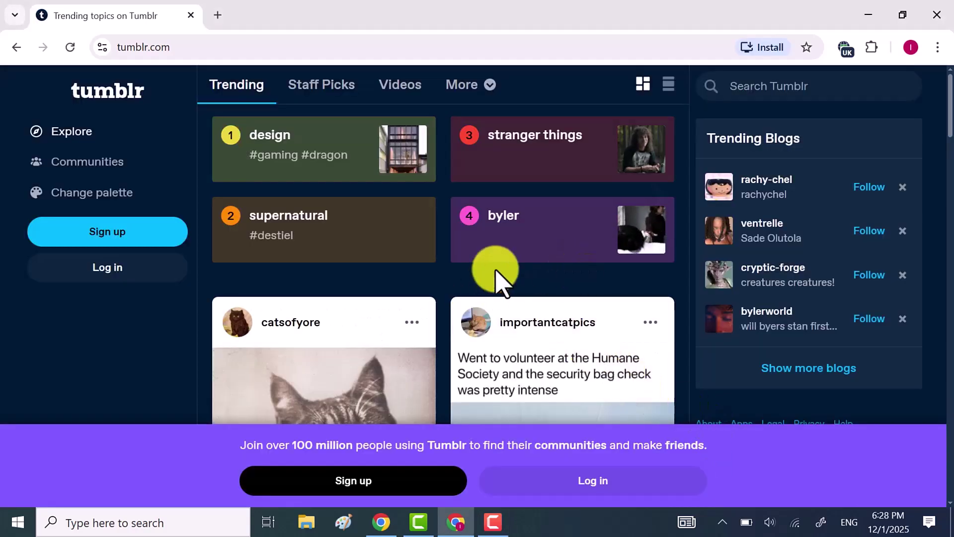
{"action": "scroll", "coordinate": [499, 258], "scroll_direction": "down", "scroll_amount": 8}
{"action": "scroll", "coordinate": [502, 253], "scroll_direction": "up", "scroll_amount": 7}
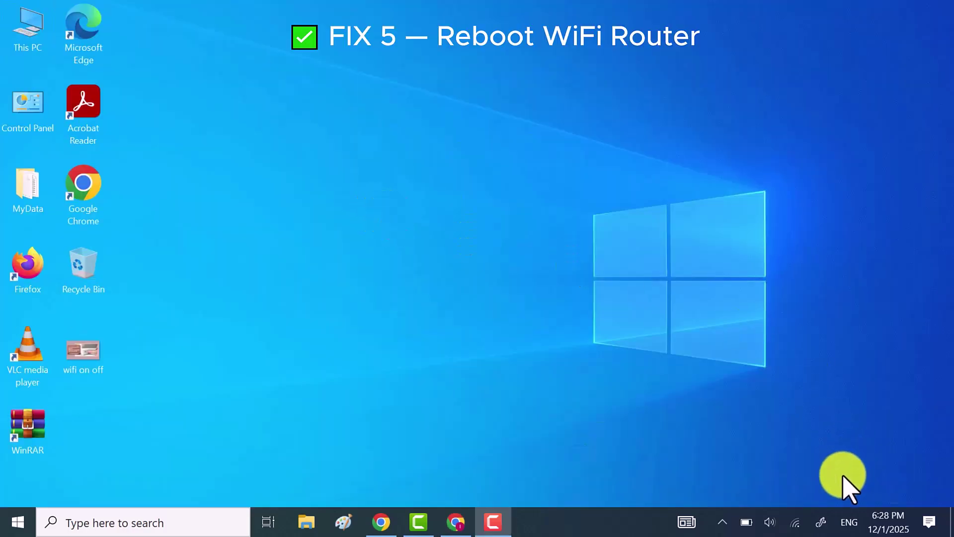
Step: Refresh the desktop and open wifi on off.png in Photos to view the router restart steps
{"action": "right_click", "coordinate": [452, 256]}
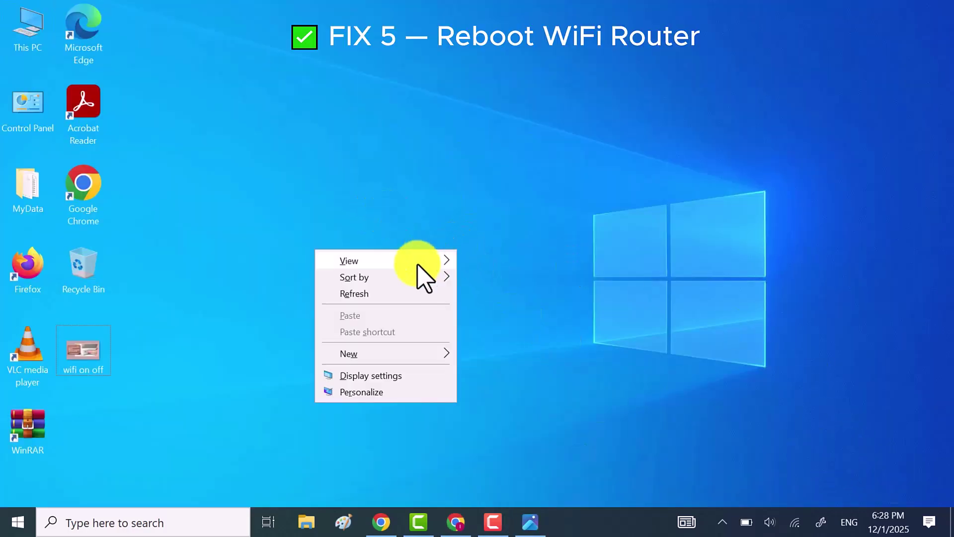
{"action": "left_click", "coordinate": [353, 294]}
{"action": "left_click", "coordinate": [532, 521]}
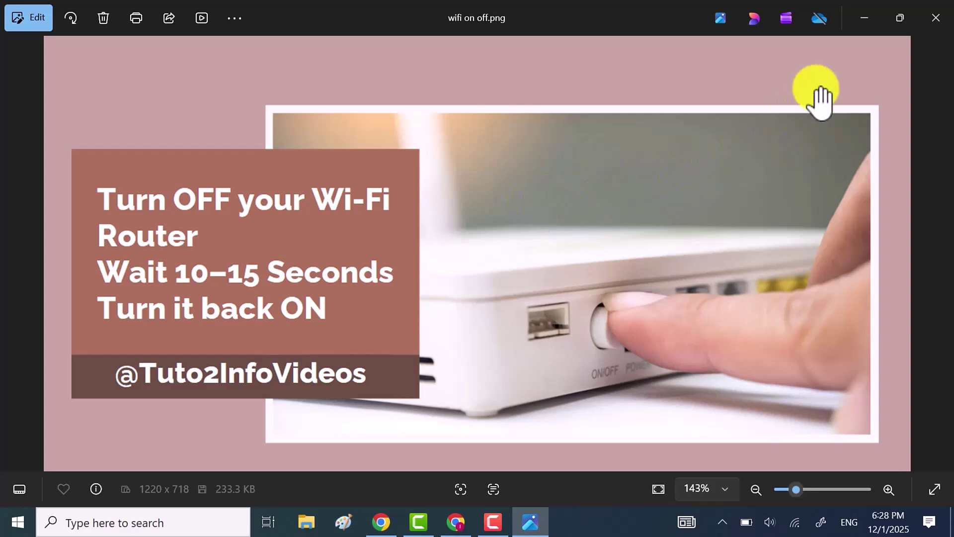
Step: Minimize the Photos viewer and refresh the desktop
{"action": "left_click", "coordinate": [867, 25]}
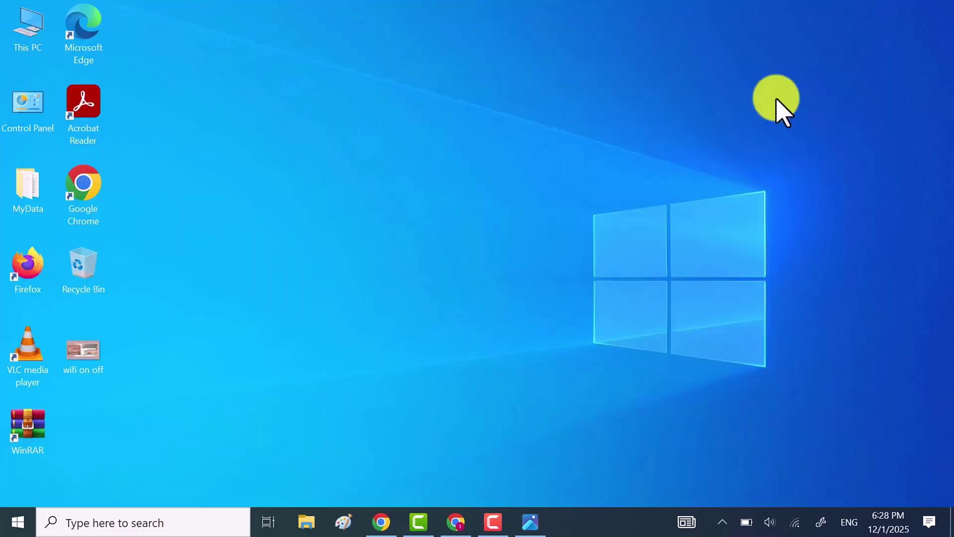
{"action": "right_click", "coordinate": [436, 211]}
{"action": "left_click", "coordinate": [333, 248]}
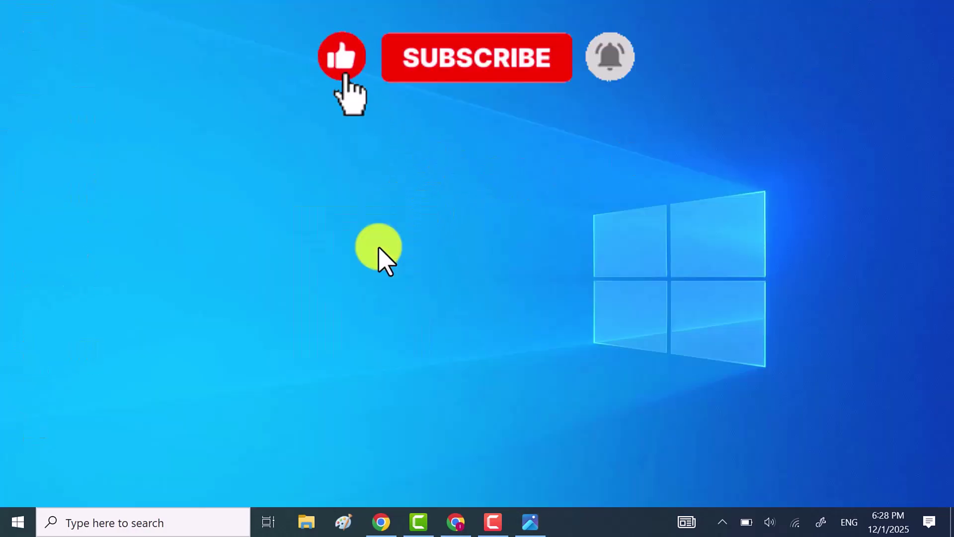
Step: Return to Chrome and reload the Tumblr Trending page
{"action": "left_click", "coordinate": [455, 522]}
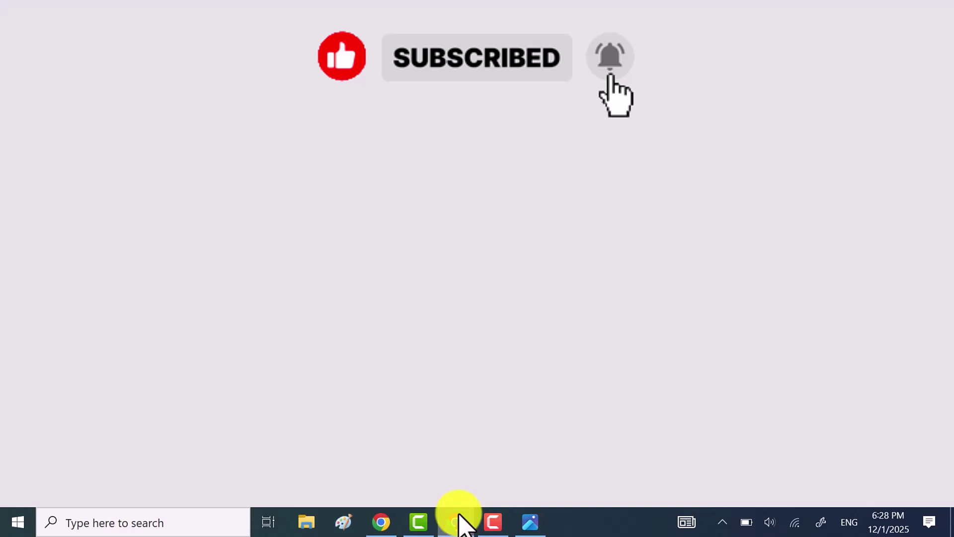
{"action": "scroll", "coordinate": [344, 267], "scroll_direction": "down", "scroll_amount": 5}
{"action": "scroll", "coordinate": [281, 171], "scroll_direction": "up", "scroll_amount": 5}
{"action": "left_click", "coordinate": [70, 47]}
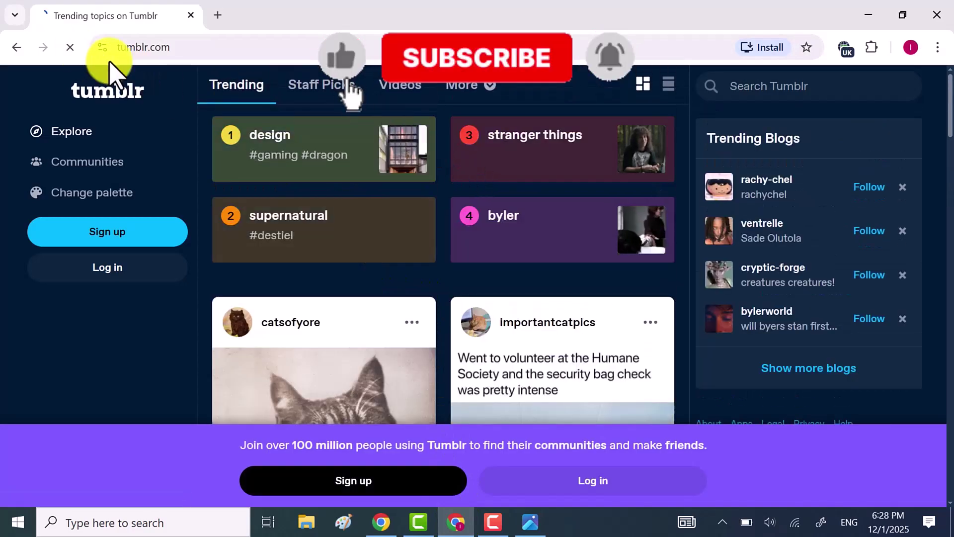